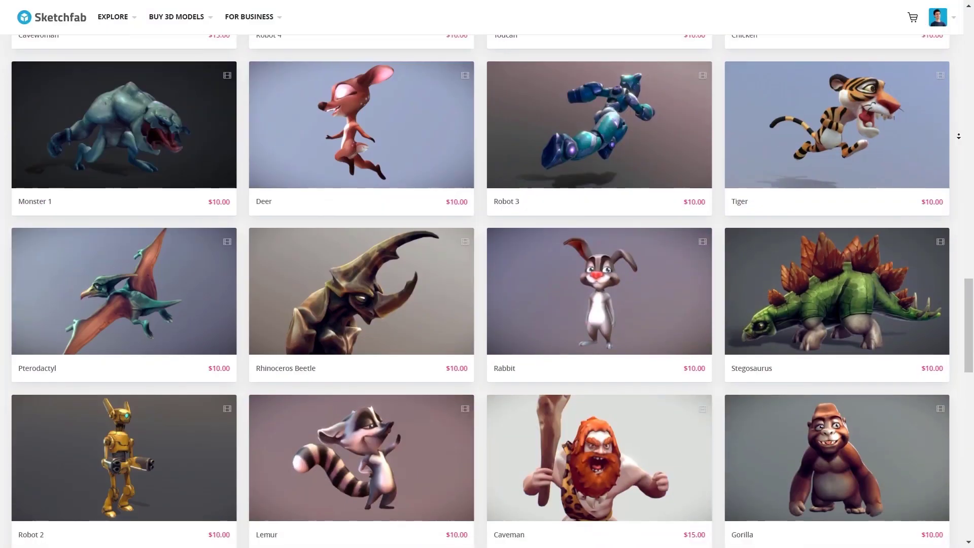
# Scroll down through Sketchfab's gallery of character models
pyautogui.scroll(-5, 958, 136)
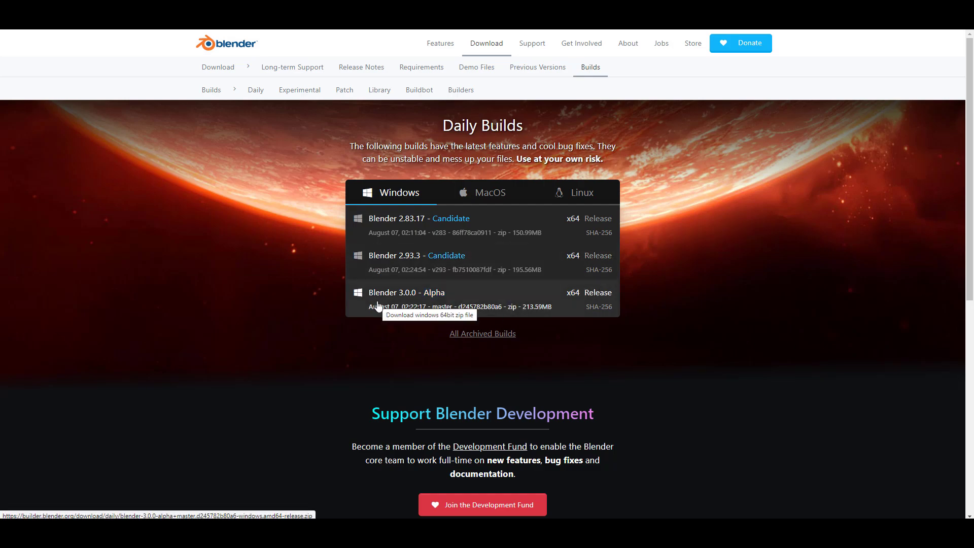
# Show Blender's Experimental Builds list and locate the usd-importer-T81257-merge build
pyautogui.click(295, 87)
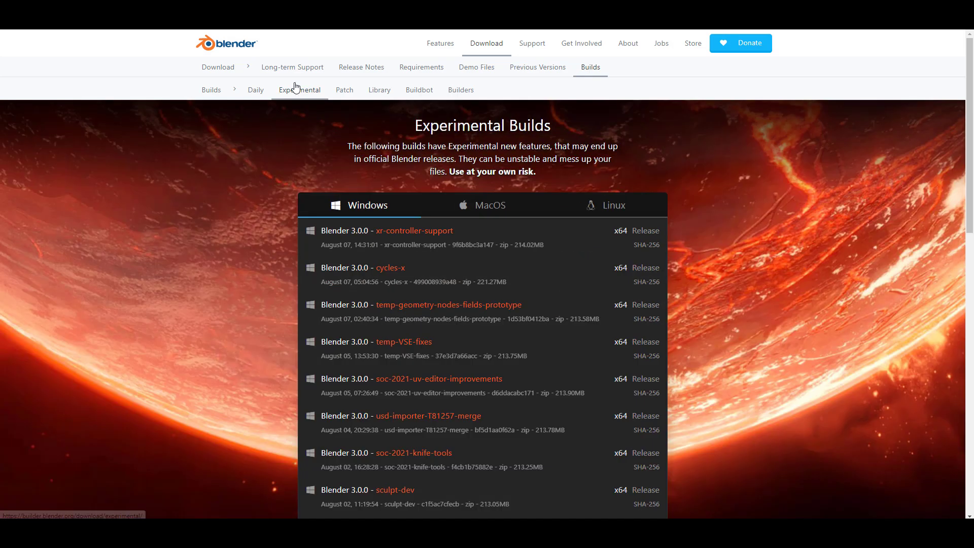
pyautogui.scroll(-5, 496, 224)
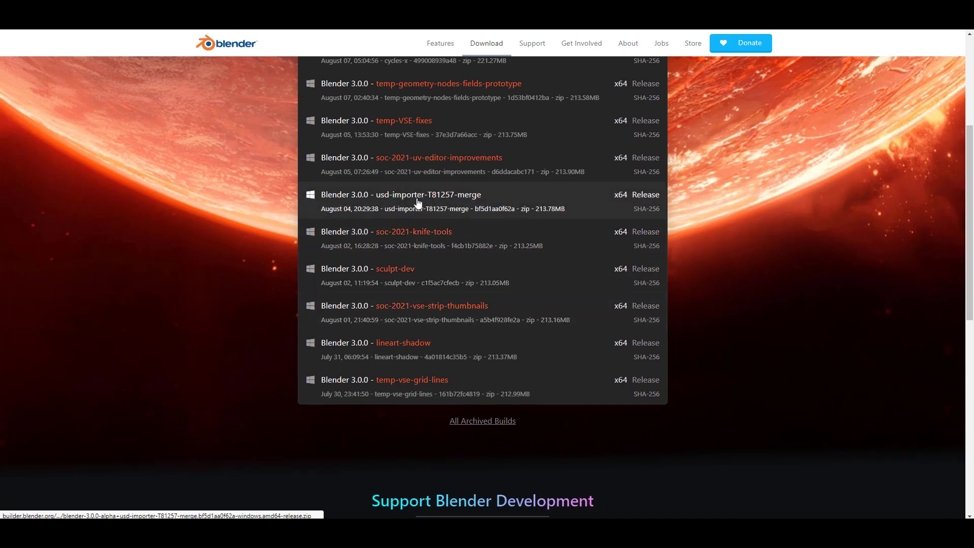
pyautogui.scroll(4, 233, 227)
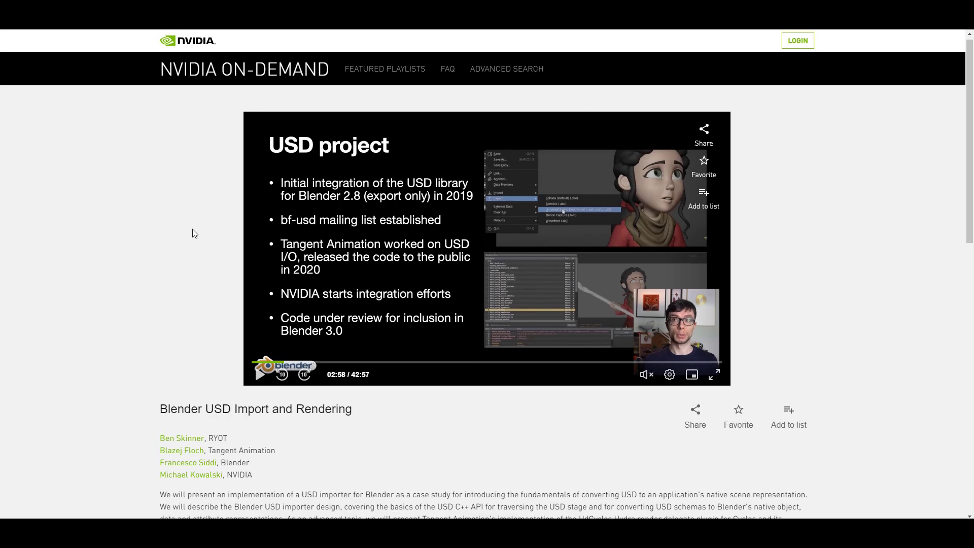
# Read the USD Import talk's description and event details, then go to the USD collaboration post
pyautogui.scroll(-1, 193, 233)
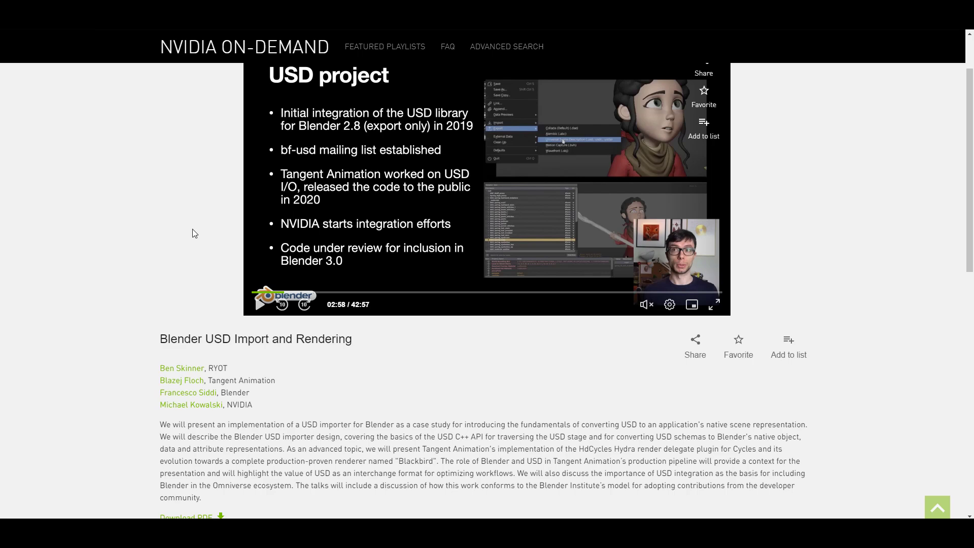
pyautogui.scroll(-3, 158, 276)
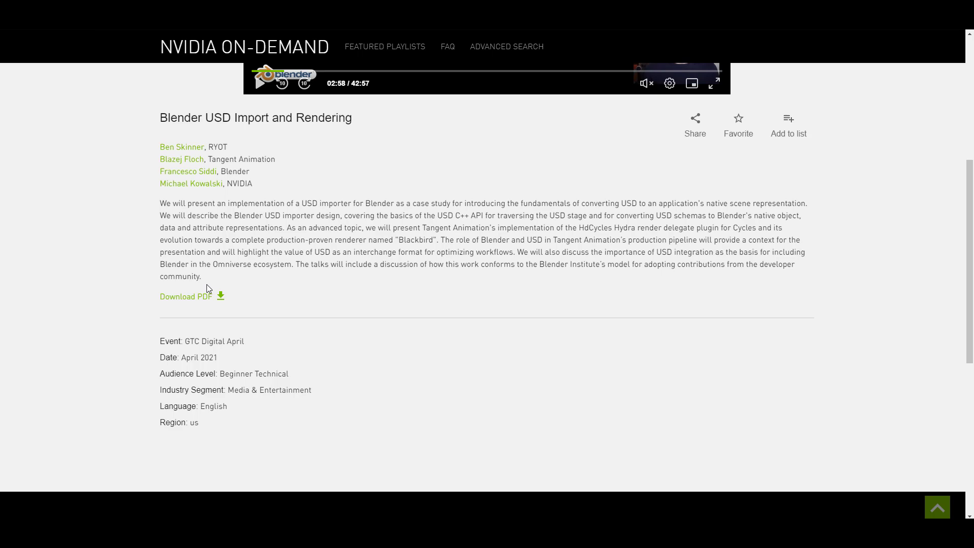
pyautogui.scroll(4, 254, 345)
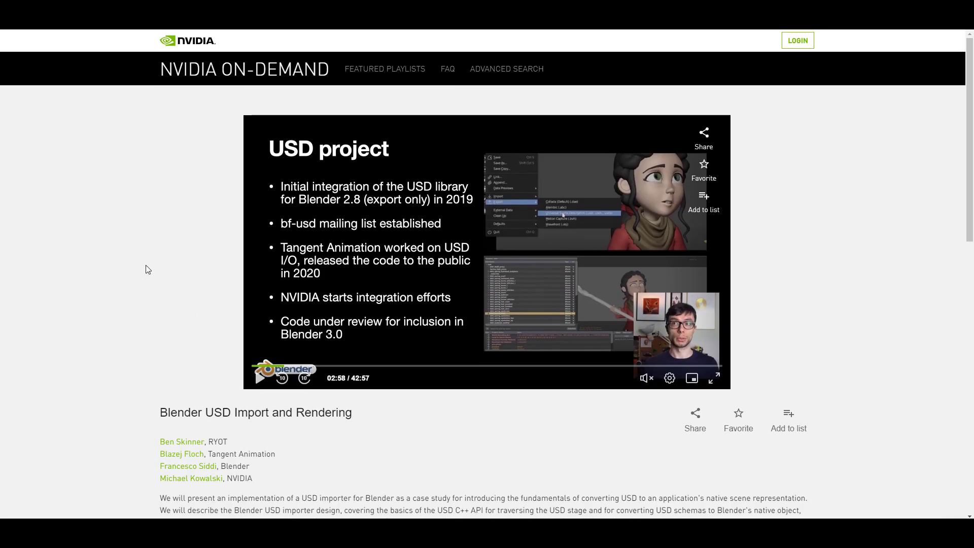
pyautogui.hotkey('ctrl', 'Tab')
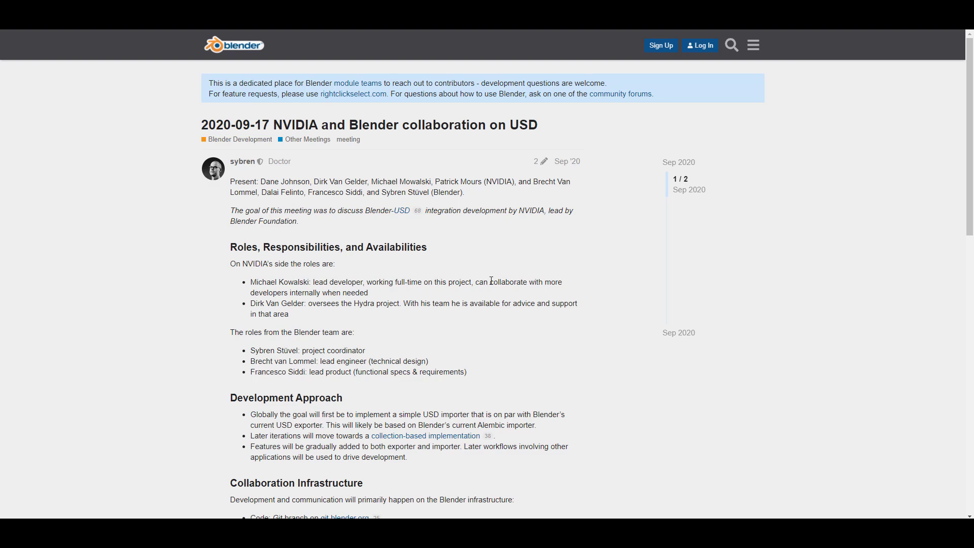
# Browse the Developing on Omniverse page and NVIDIA's Universal Scene Description overview
pyautogui.hotkey('ctrl', 'Tab')
pyautogui.scroll(-20, 597, 118)
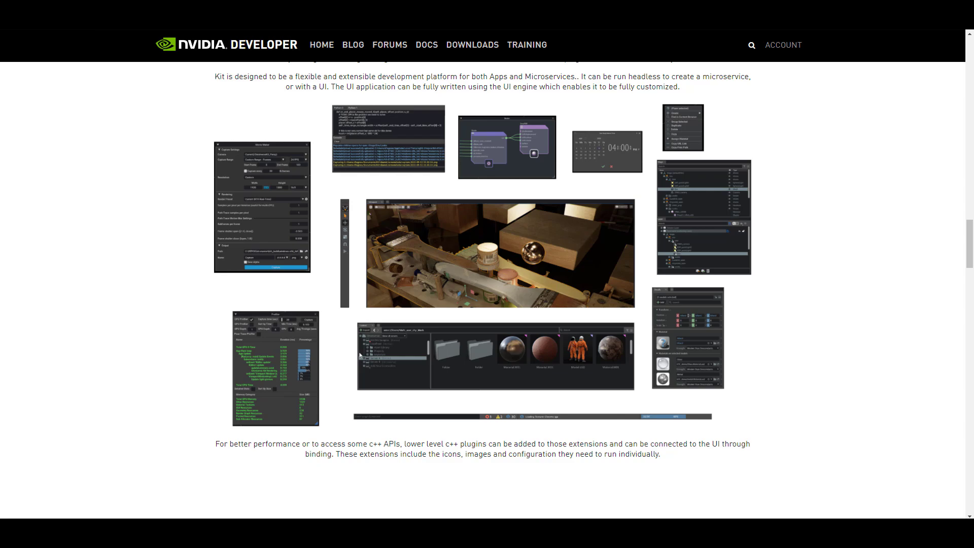
pyautogui.scroll(-13, 405, 406)
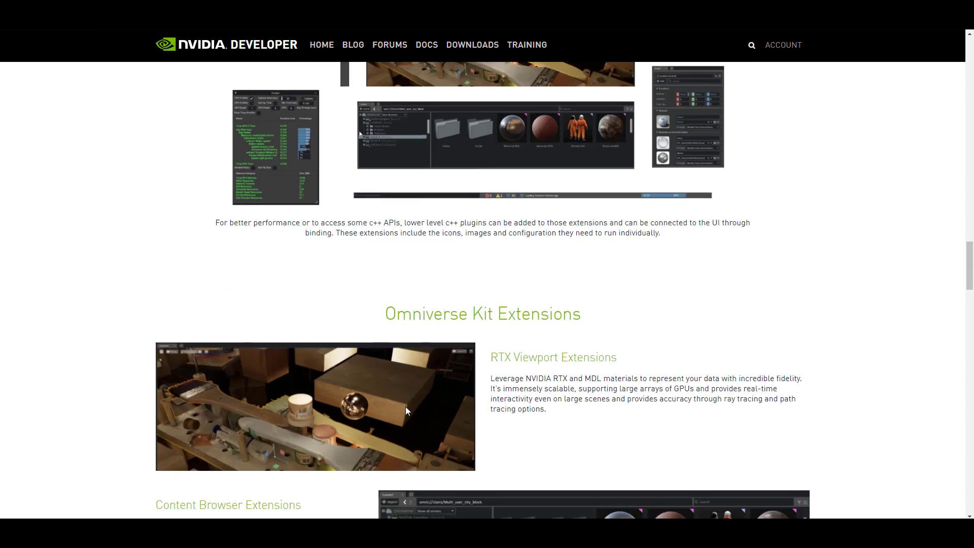
pyautogui.scroll(-20, 414, 406)
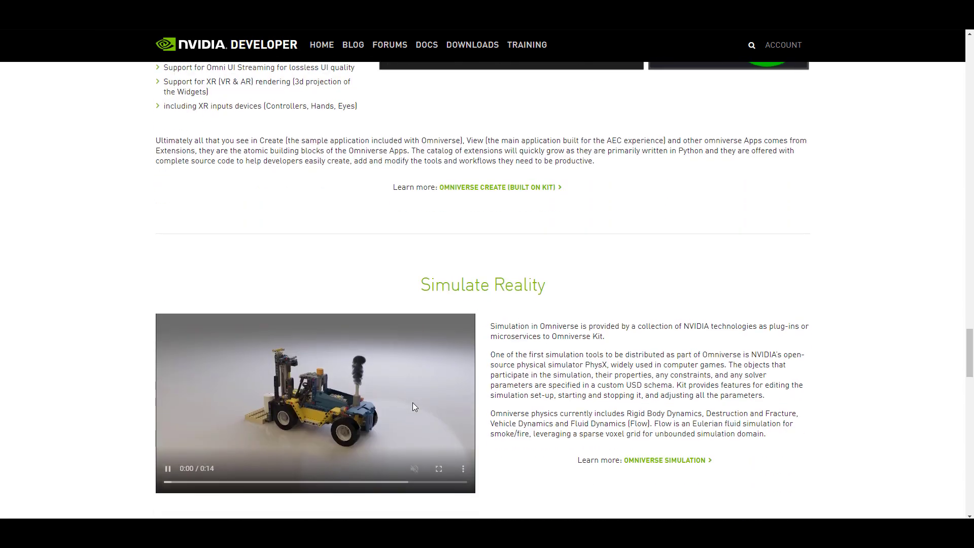
pyautogui.scroll(-8, 413, 404)
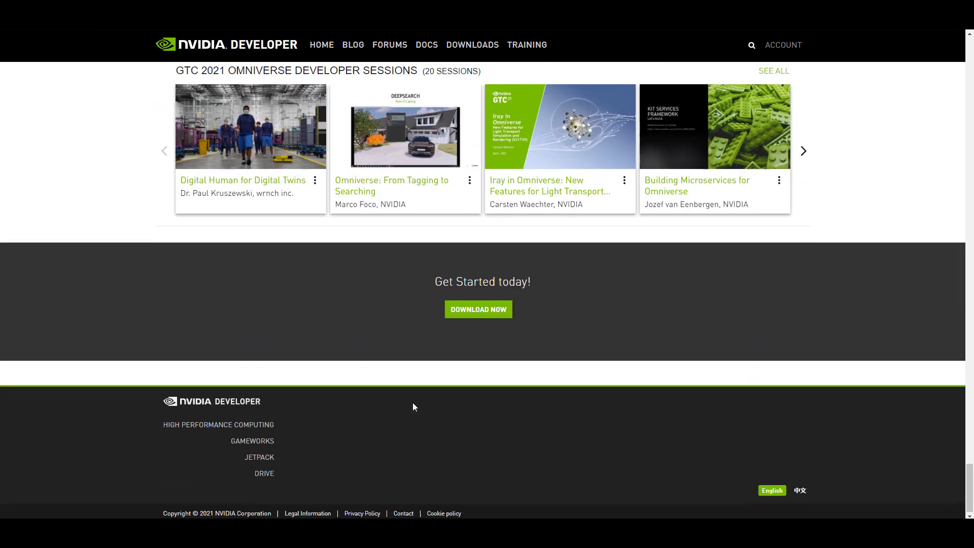
pyautogui.scroll(13, 413, 404)
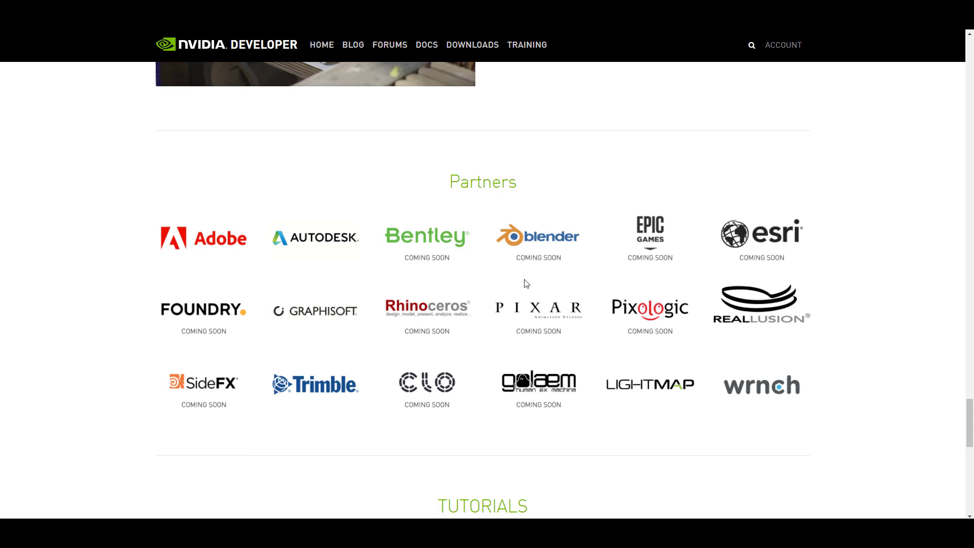
pyautogui.scroll(15, 554, 336)
pyautogui.scroll(10, 359, 453)
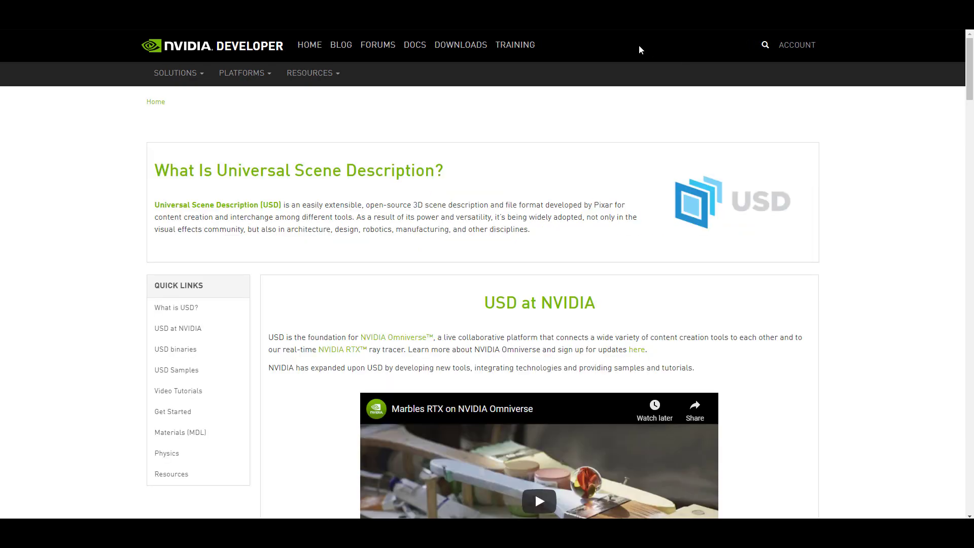
pyautogui.scroll(-2, 485, 278)
pyautogui.scroll(-3, 485, 278)
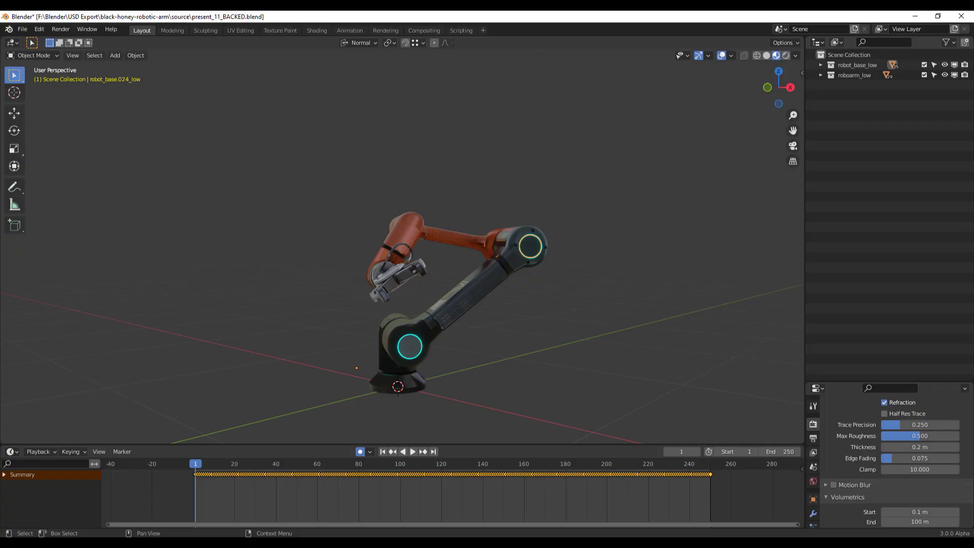
# Play the robot arm's animation and pause it at frame 197
pyautogui.moveTo(424, 304); pyautogui.dragTo(401, 401, button='middle')
pyautogui.click(412, 451)
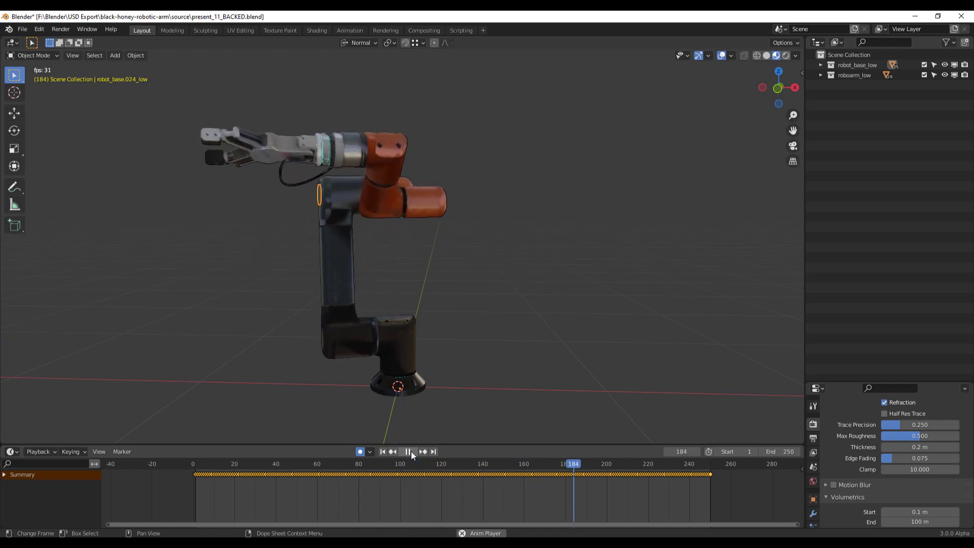
pyautogui.click(409, 451)
pyautogui.moveTo(355, 385); pyautogui.dragTo(396, 304, button='middle')
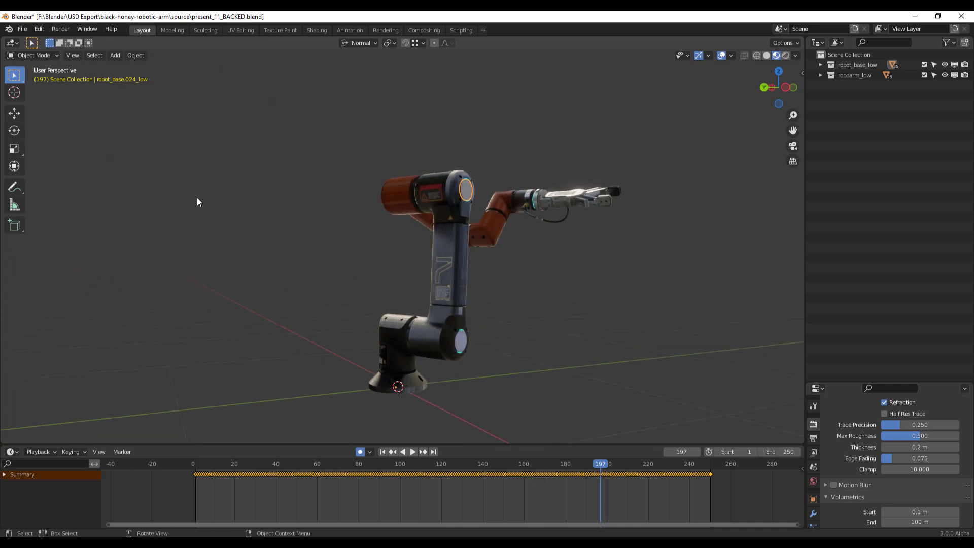
# Start a Universal Scene Description export targeting the Robot folder
pyautogui.click(25, 29)
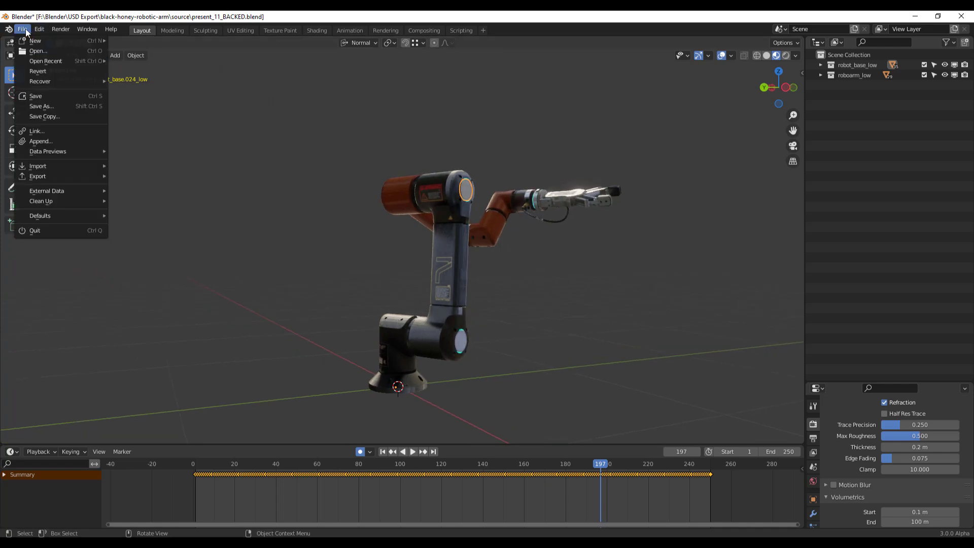
pyautogui.moveTo(64, 176)
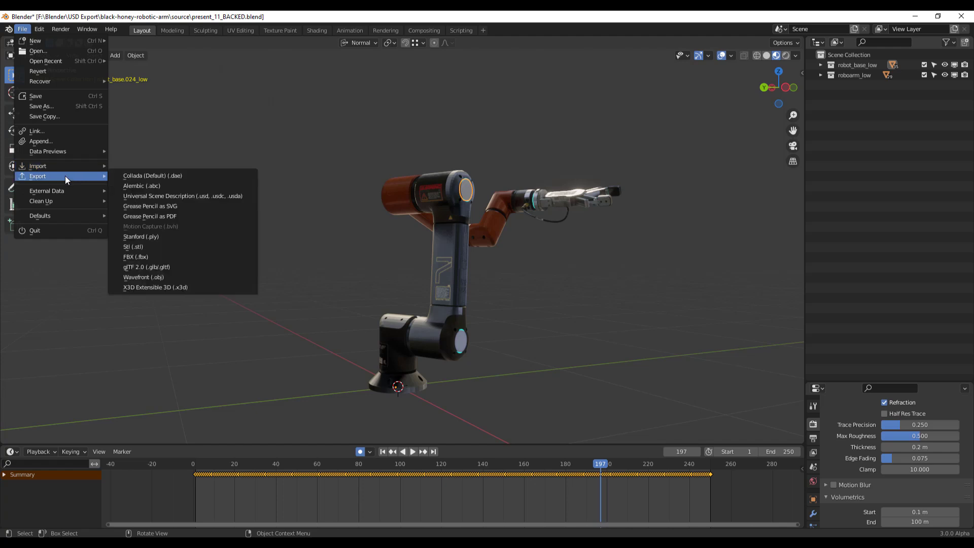
pyautogui.click(168, 196)
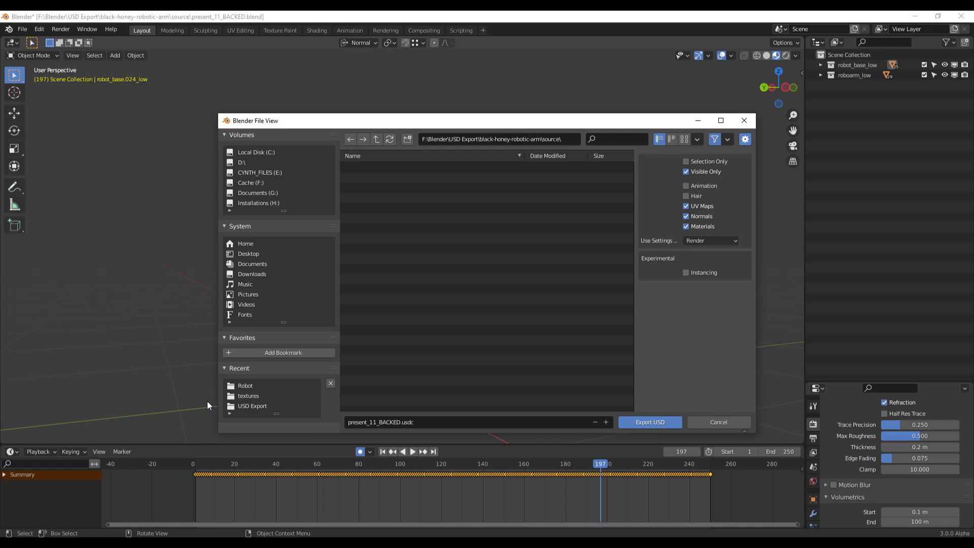
pyautogui.click(246, 386)
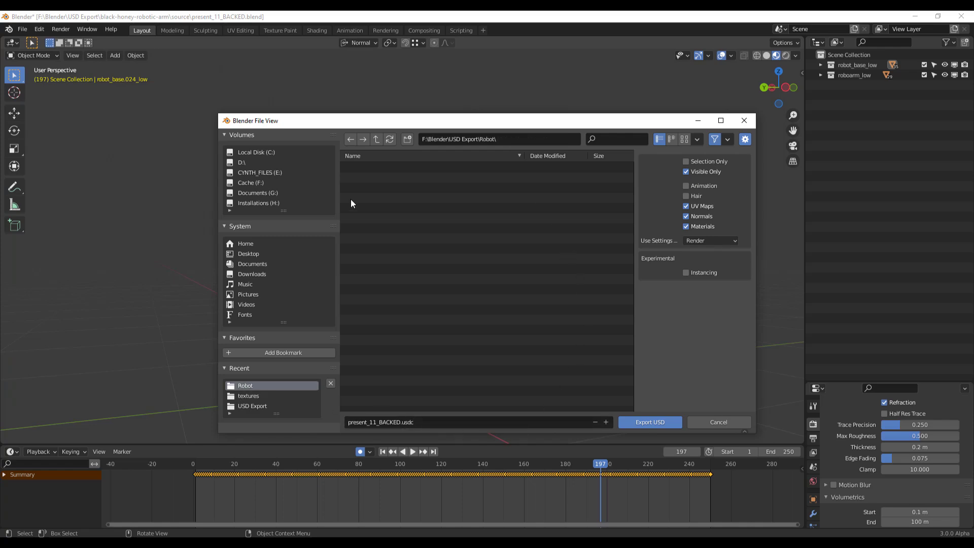
# Enable Animation, name the file 'Robot Arm' and export the USD
pyautogui.moveTo(329, 124); pyautogui.dragTo(284, 123)
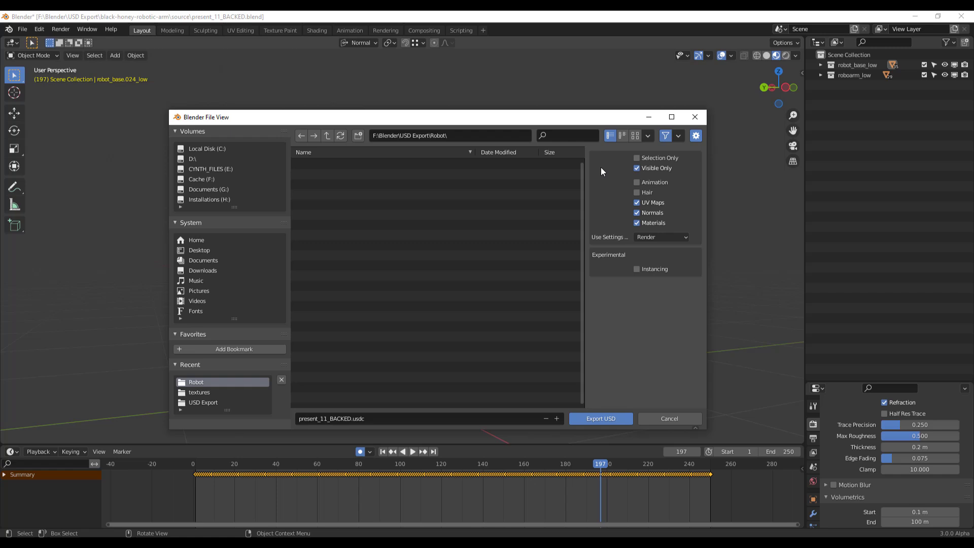
pyautogui.moveTo(574, 124); pyautogui.dragTo(272, 139)
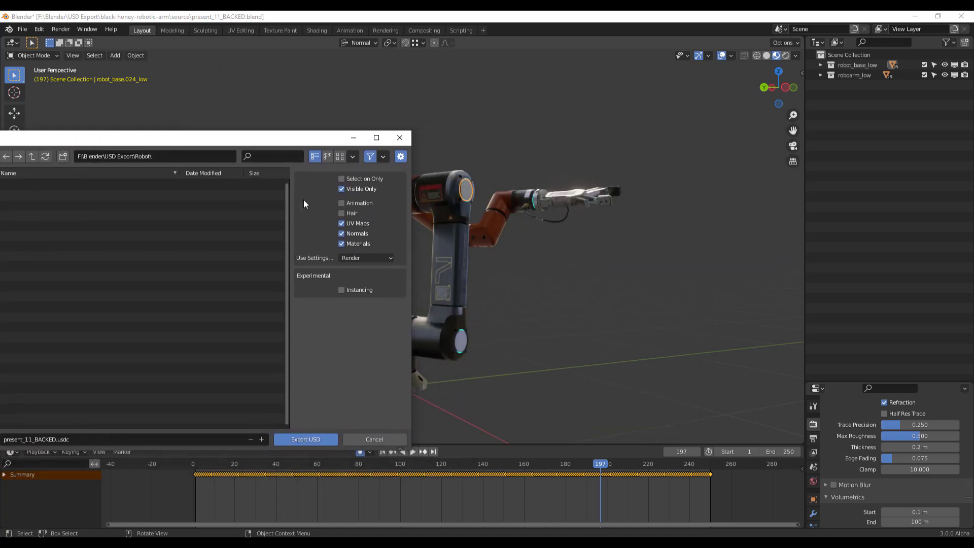
pyautogui.click(358, 204)
pyautogui.moveTo(270, 138); pyautogui.dragTo(580, 98)
pyautogui.click(394, 400)
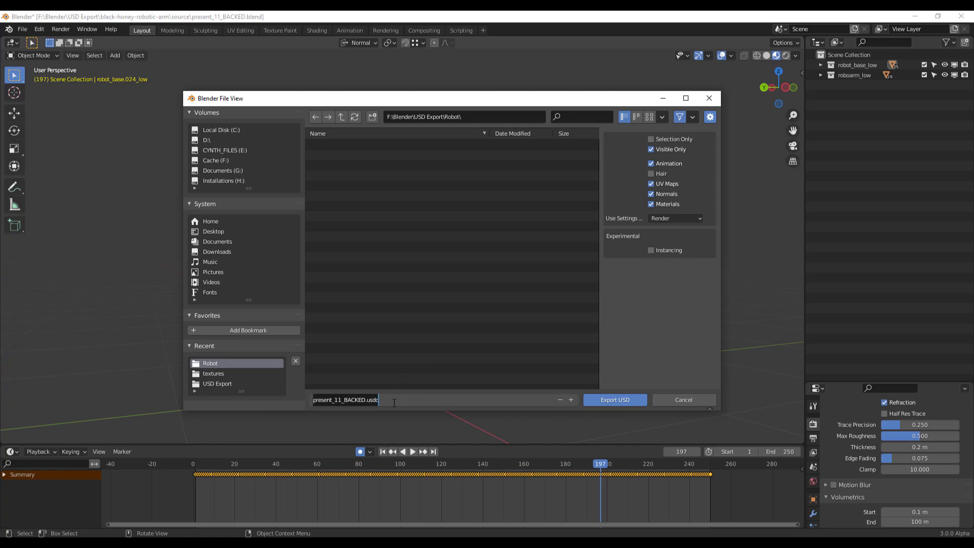
pyautogui.write('Robot Arm')
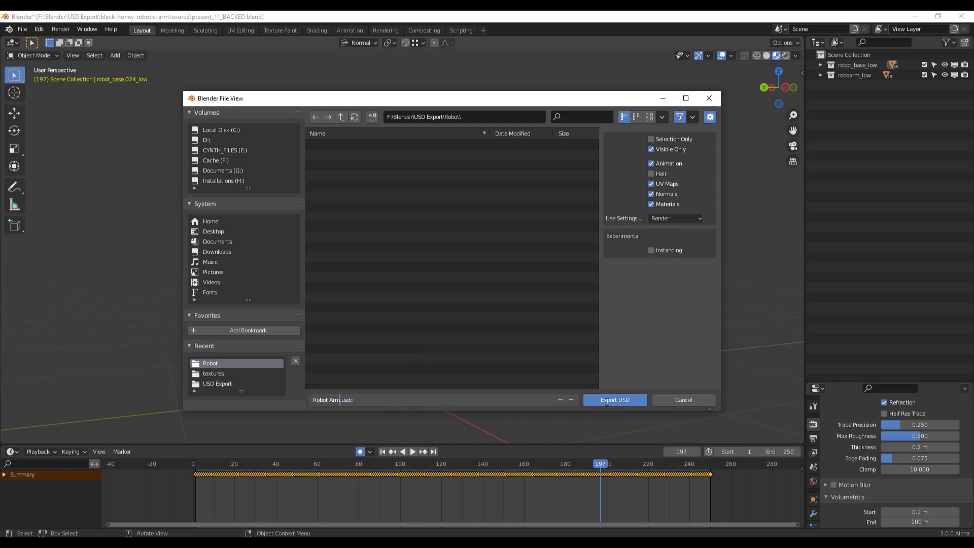
pyautogui.click(608, 401)
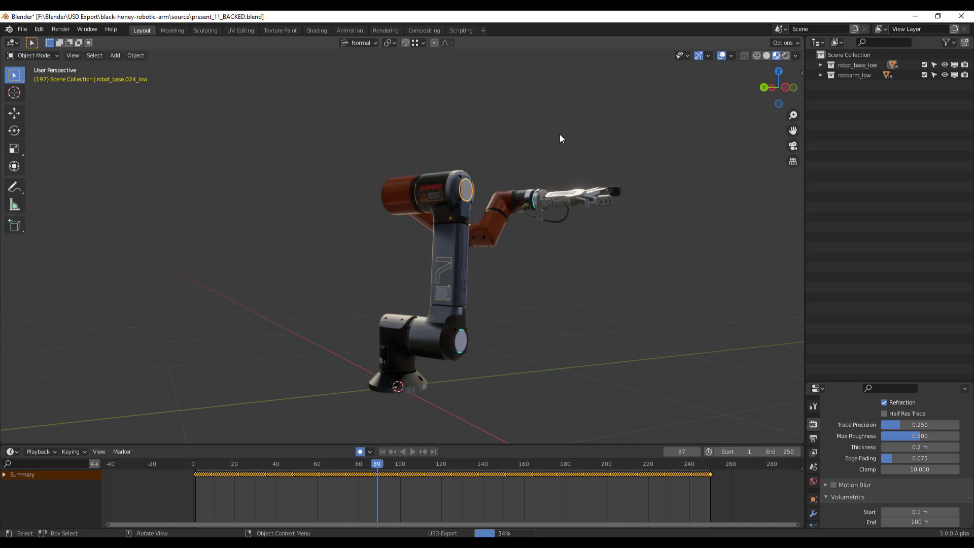
# Start a new General scene, discarding the robot scene without saving
pyautogui.click(22, 29)
pyautogui.moveTo(56, 40)
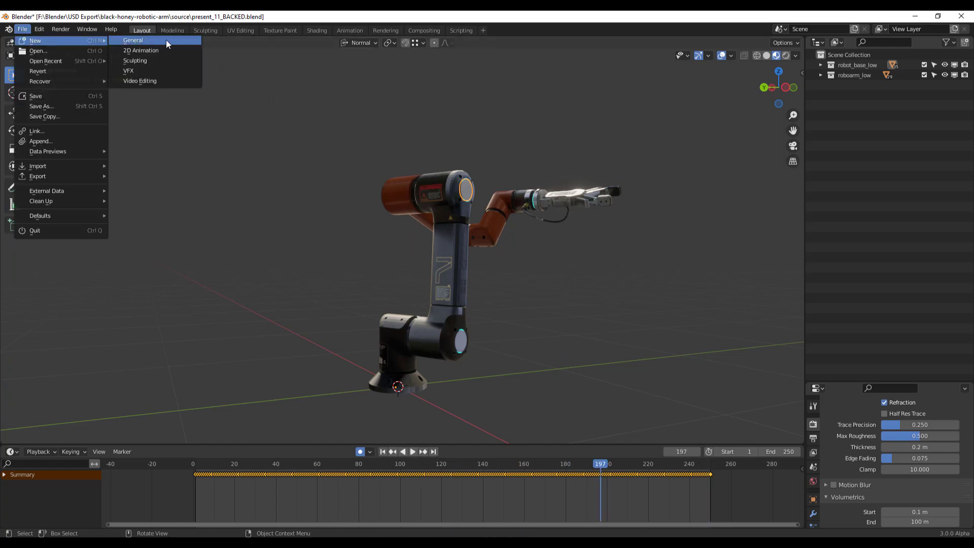
pyautogui.click(166, 40)
pyautogui.click(502, 298)
# Import Robot Arm.usdc from the Robot folder
pyautogui.click(23, 28)
pyautogui.moveTo(60, 168)
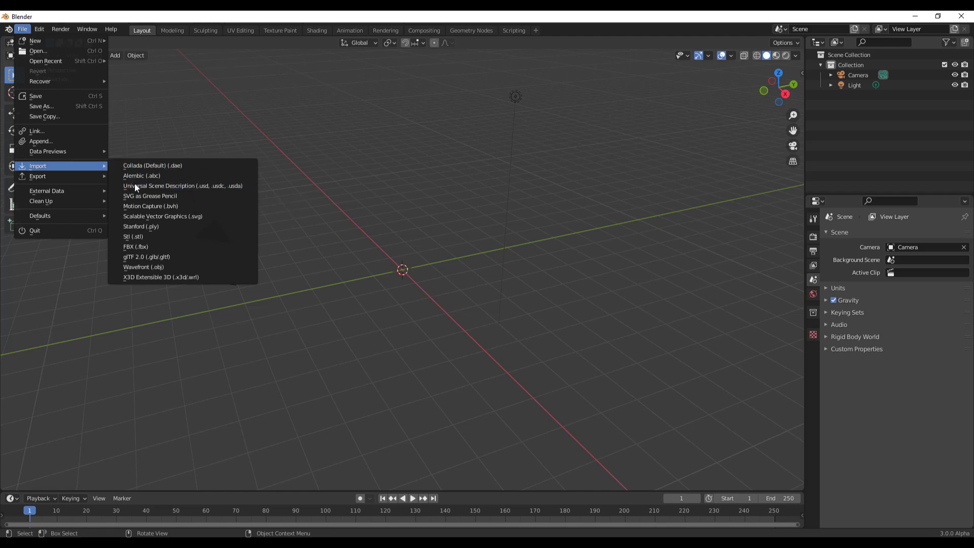
pyautogui.click(169, 186)
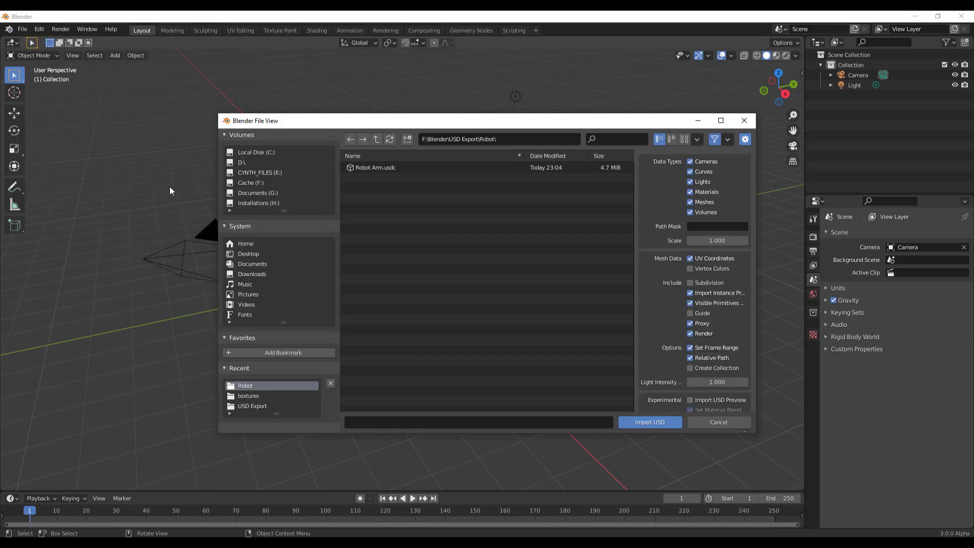
pyautogui.click(372, 168)
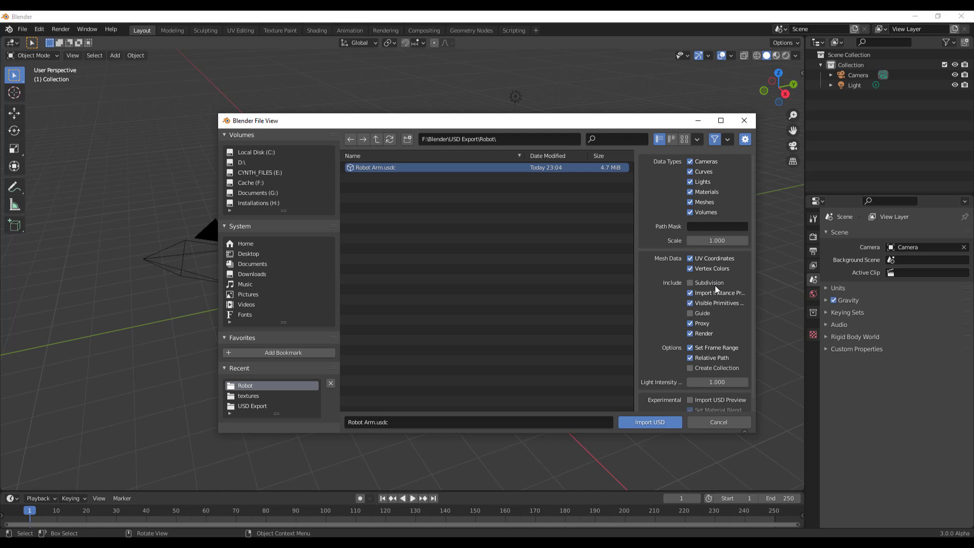
pyautogui.scroll(-1, 707, 337)
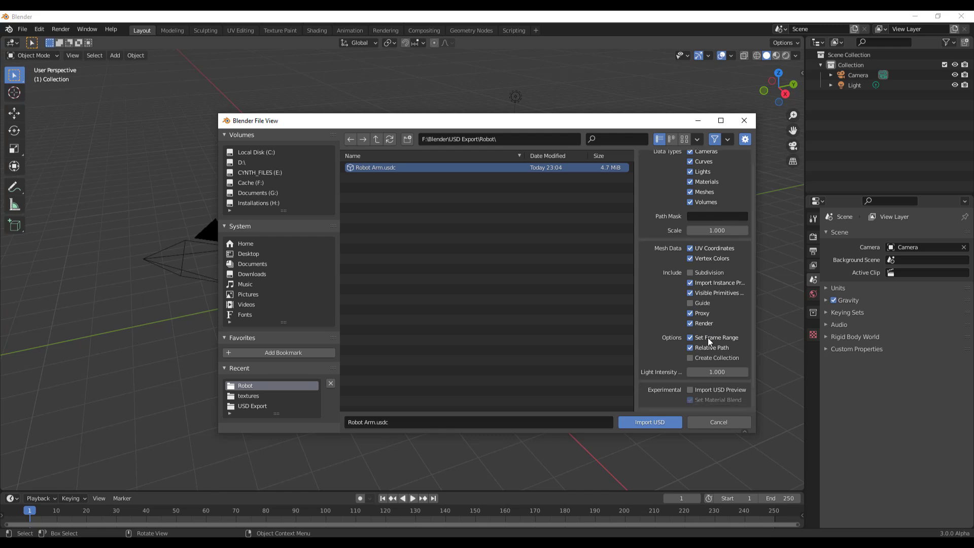
pyautogui.click(646, 422)
# View the imported arm in Material Preview, then Rendered shading, with everything deselected
pyautogui.moveTo(512, 343); pyautogui.dragTo(481, 167, button='middle')
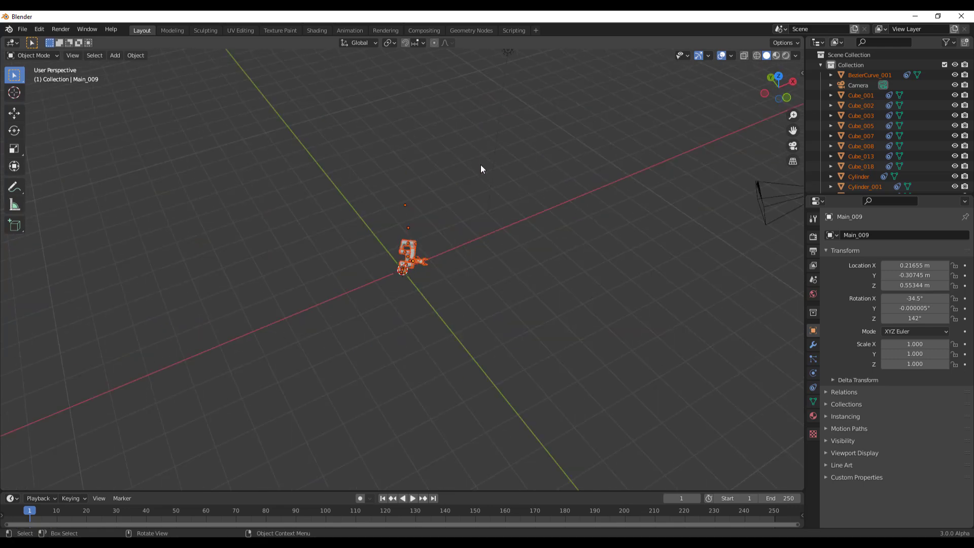
pyautogui.scroll(6, 449, 200)
pyautogui.click(776, 56)
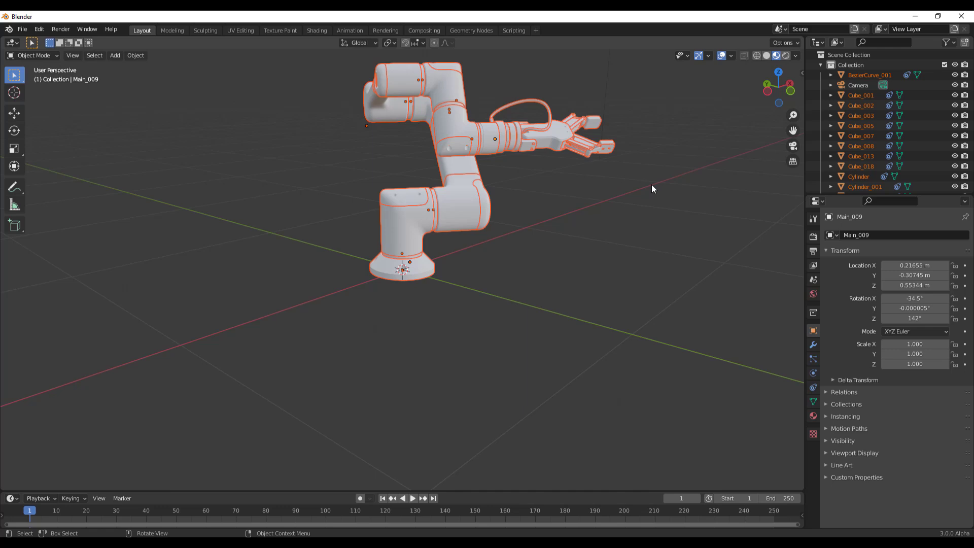
pyautogui.moveTo(654, 184); pyautogui.dragTo(812, 104, button='middle')
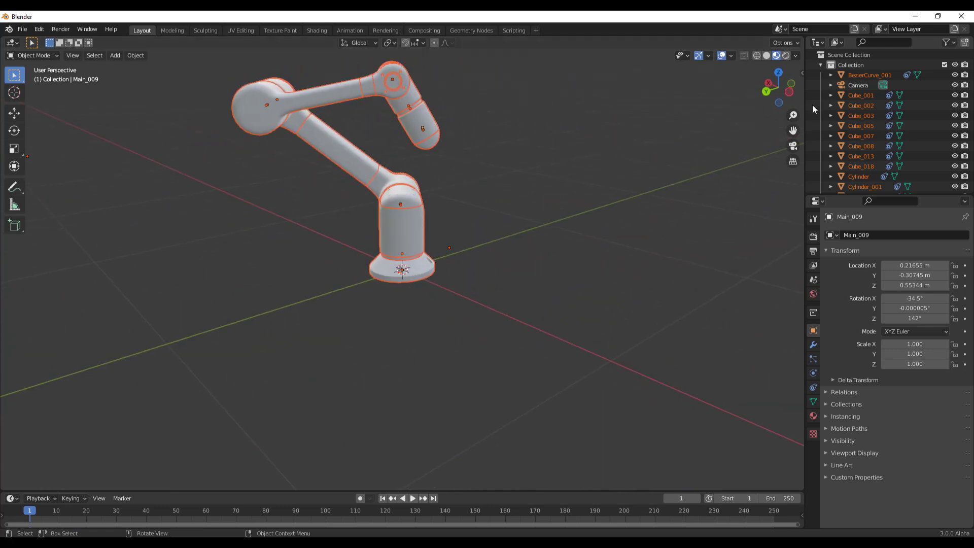
pyautogui.click(785, 56)
pyautogui.moveTo(776, 65)
pyautogui.mouseDown(button='middle')
pyautogui.moveTo(431, 218)
pyautogui.moveTo(682, 213)
pyautogui.mouseUp(button='middle')
pyautogui.moveTo(449, 248); pyautogui.dragTo(537, 220, button='middle')
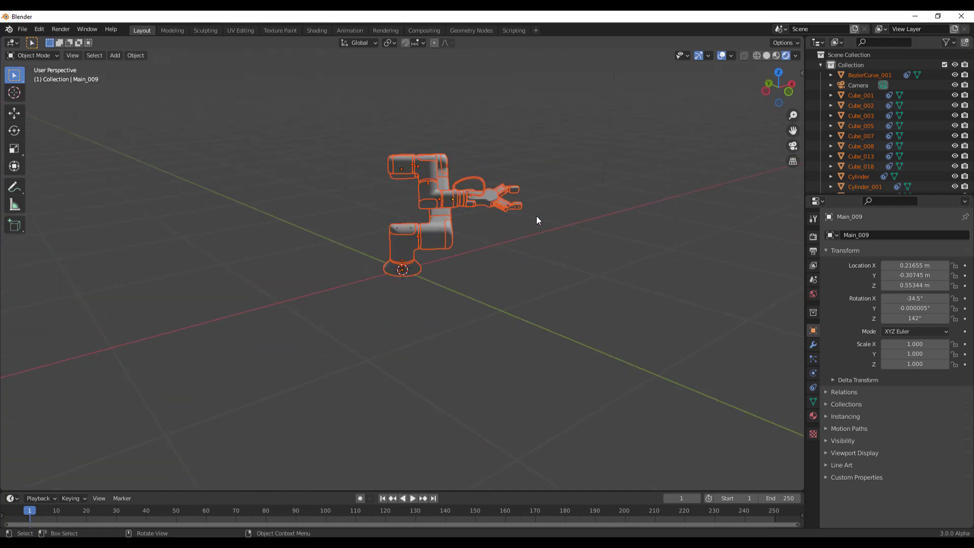
pyautogui.hotkey('alt', 'a')
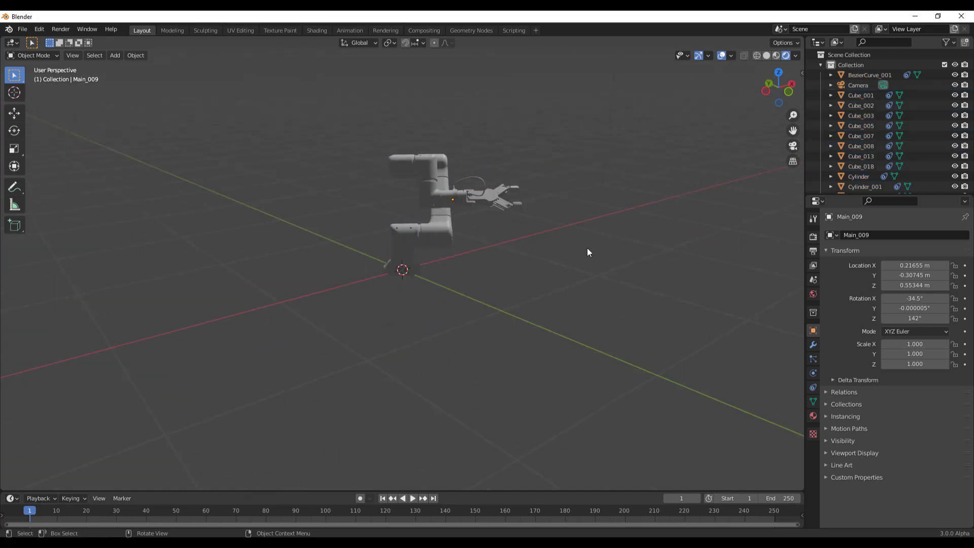
pyautogui.moveTo(587, 250); pyautogui.dragTo(403, 244, button='middle')
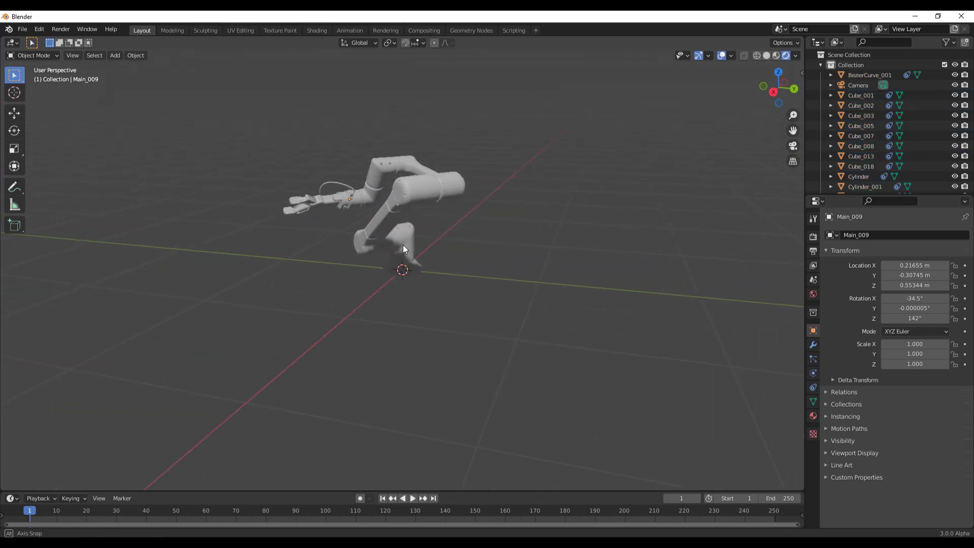
# Play the arm's animation and stop it at frame 87
pyautogui.click(412, 498)
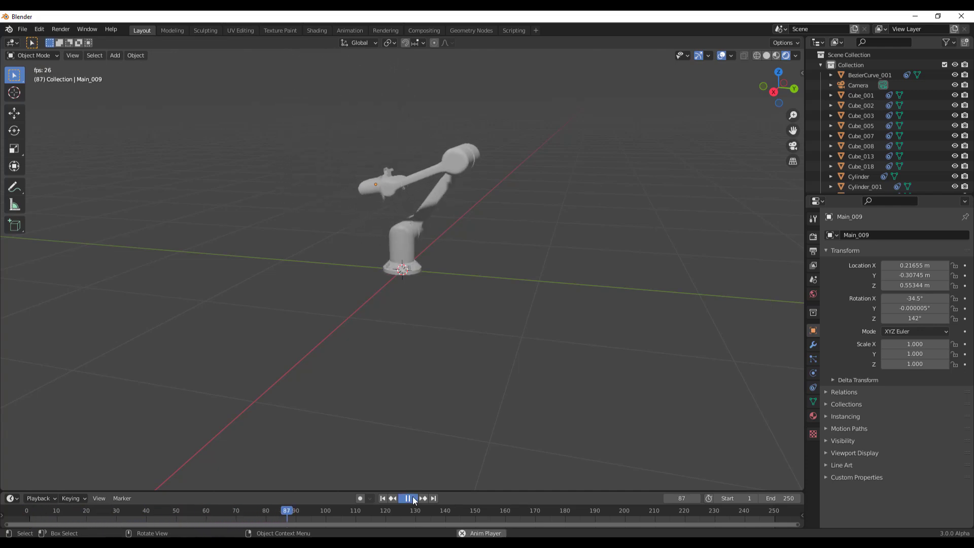
pyautogui.click(412, 498)
pyautogui.moveTo(403, 236); pyautogui.dragTo(509, 163, button='middle')
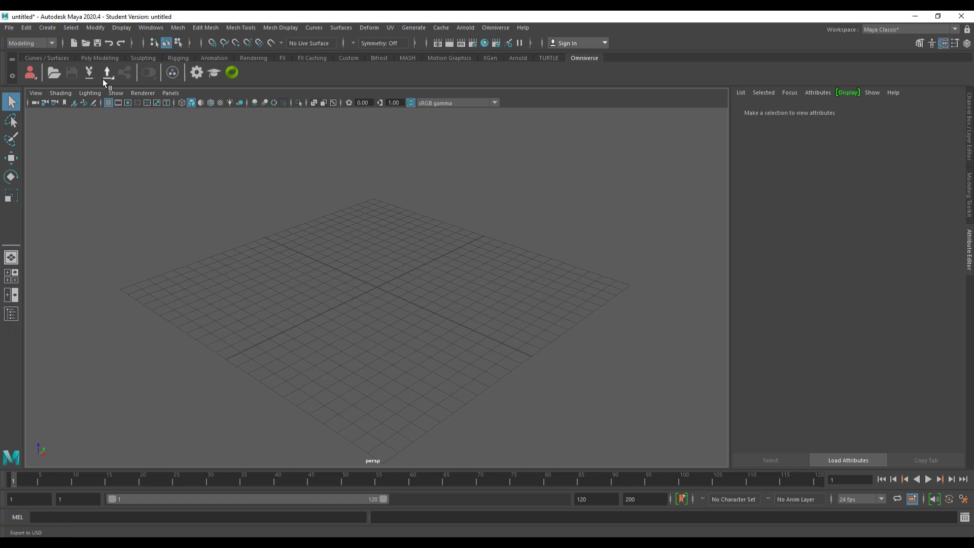
# Open Maya's Omniverse USD browser, then reload present_11_BACKED.blend in Blender without saving
pyautogui.click(55, 74)
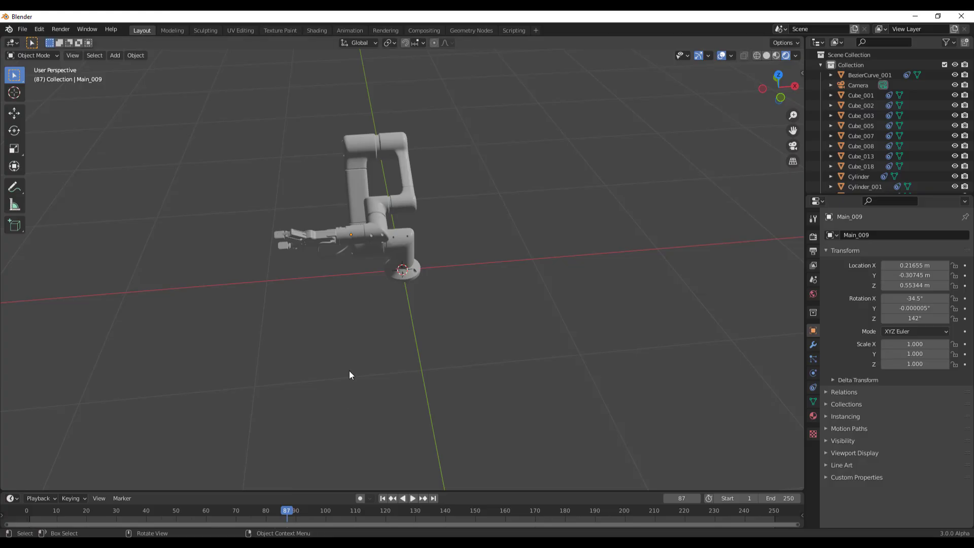
pyautogui.hotkey('ctrl', 'q')
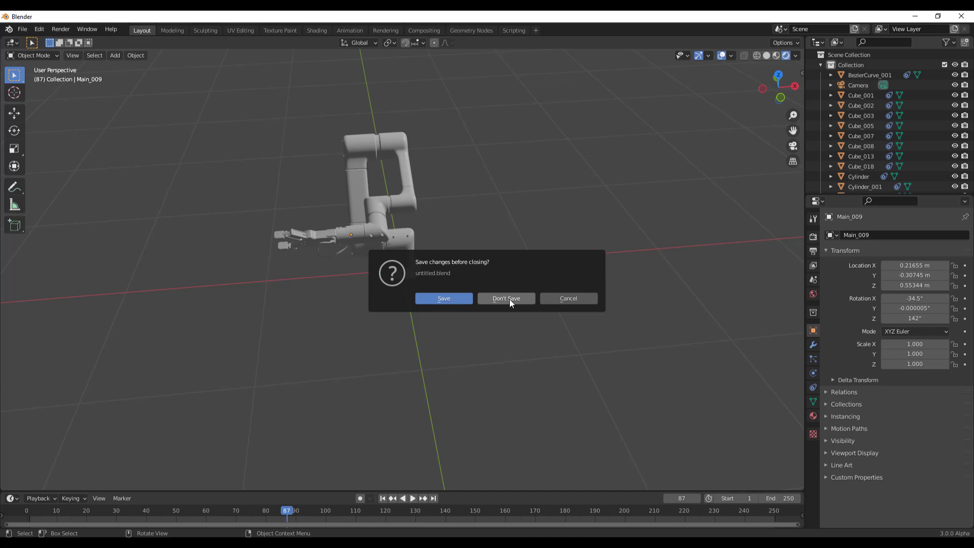
pyautogui.click(507, 298)
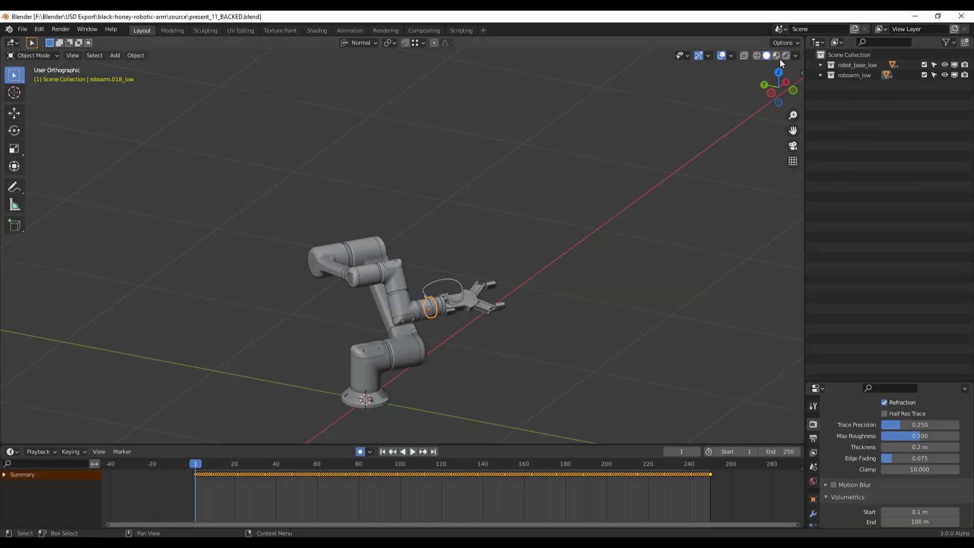
# Switch to Material Preview and start a USD export into the Robot folder
pyautogui.click(776, 55)
pyautogui.moveTo(420, 329); pyautogui.dragTo(244, 274, button='middle')
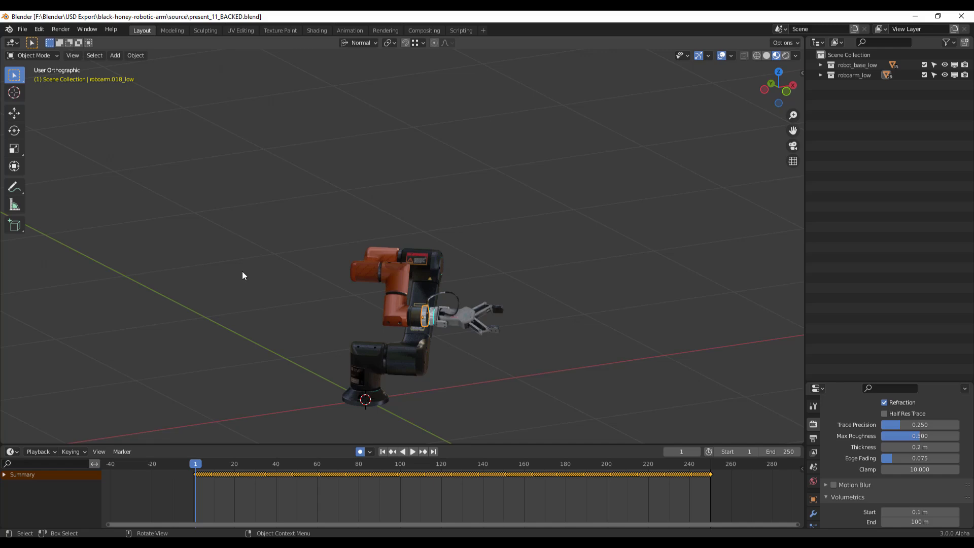
pyautogui.click(22, 30)
pyautogui.moveTo(58, 182)
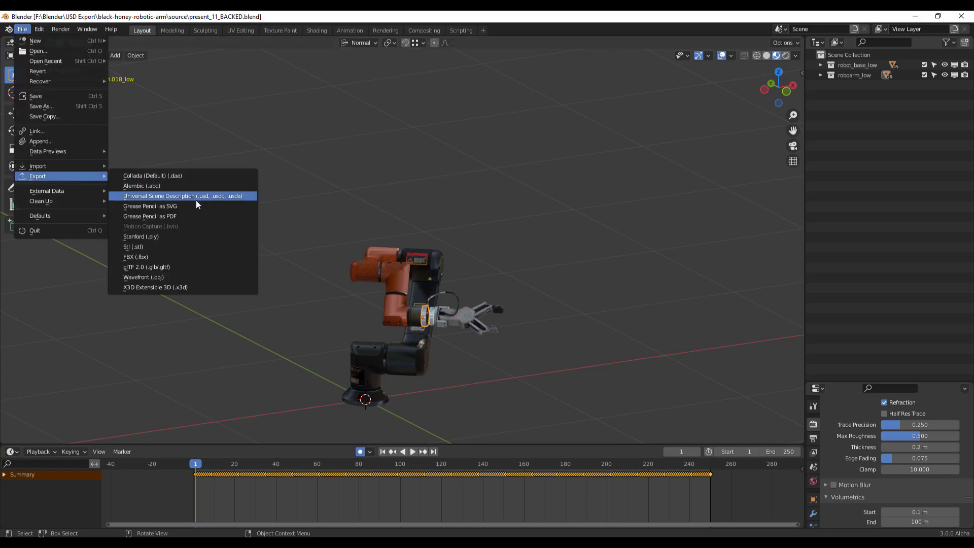
pyautogui.click(186, 197)
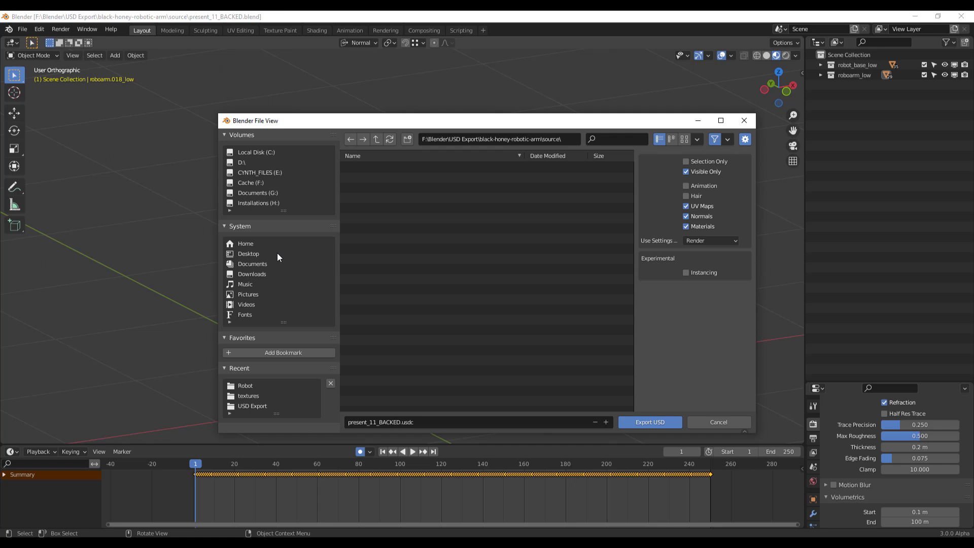
pyautogui.click(245, 386)
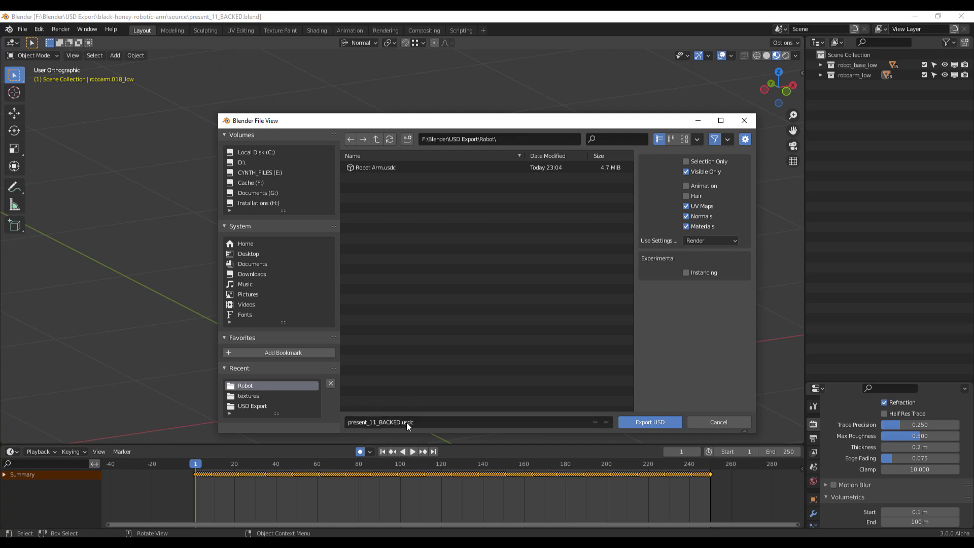
# Name the file Arm.usd, enable Animation and export it
pyautogui.click(407, 423)
pyautogui.click(400, 422)
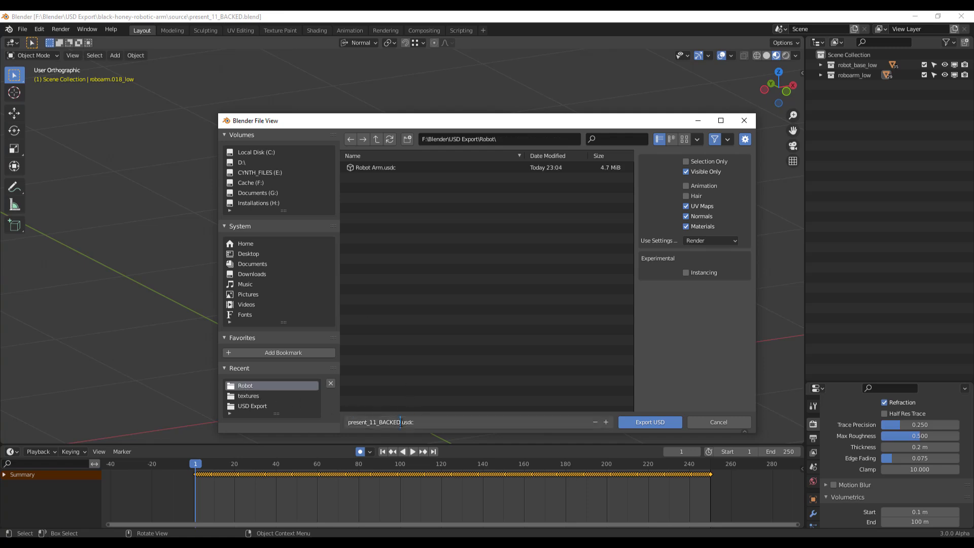
pyautogui.hotkey('ctrl', 'a')
pyautogui.write('Arm.usd')
pyautogui.click(685, 186)
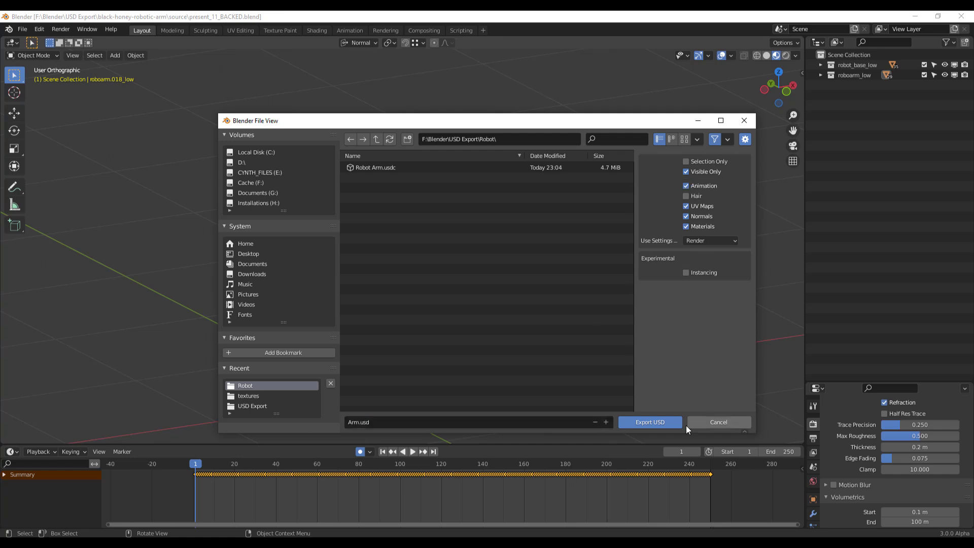
pyautogui.click(648, 424)
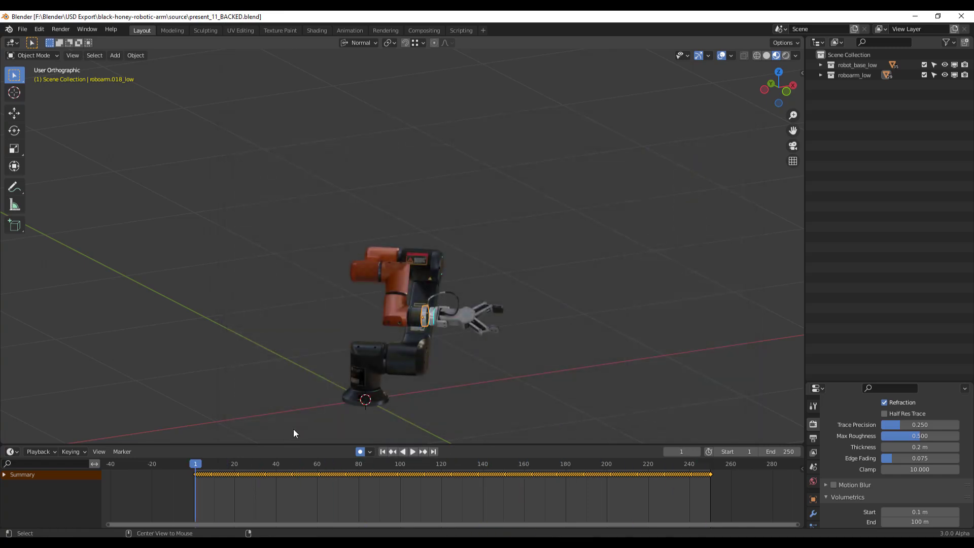
# In Maya, open Arm.usd from the Robot folder through the Omniverse Open Content dialog
pyautogui.hotkey('alt', 'Tab')
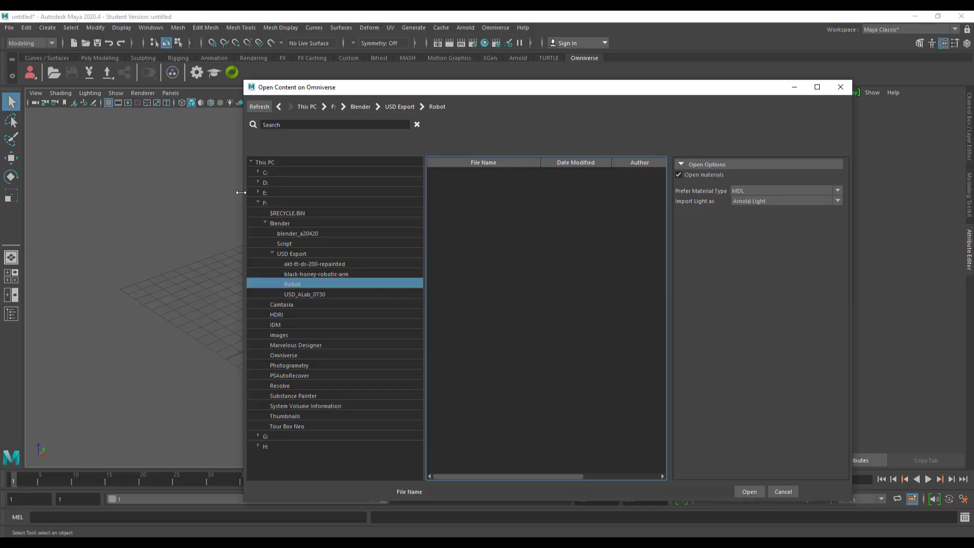
pyautogui.click(302, 277)
pyautogui.click(301, 285)
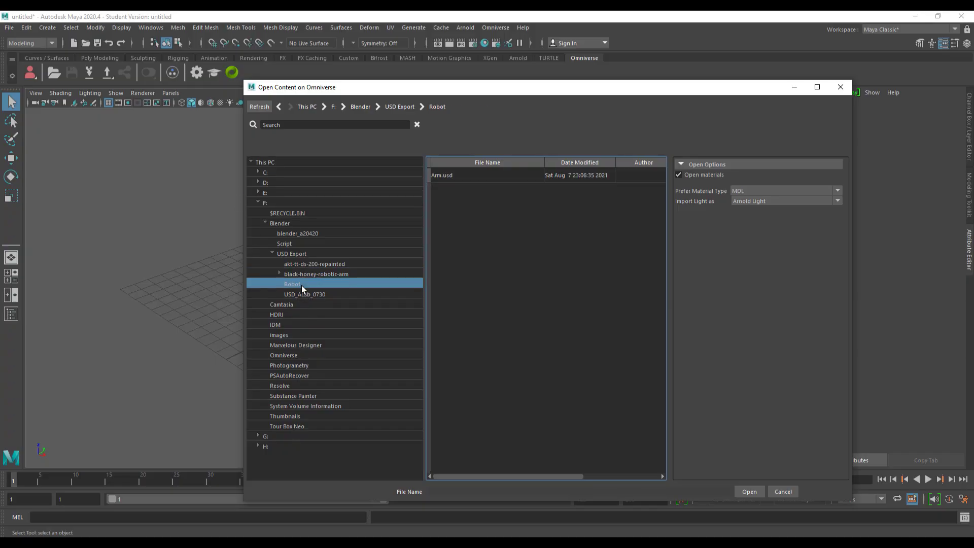
pyautogui.click(440, 175)
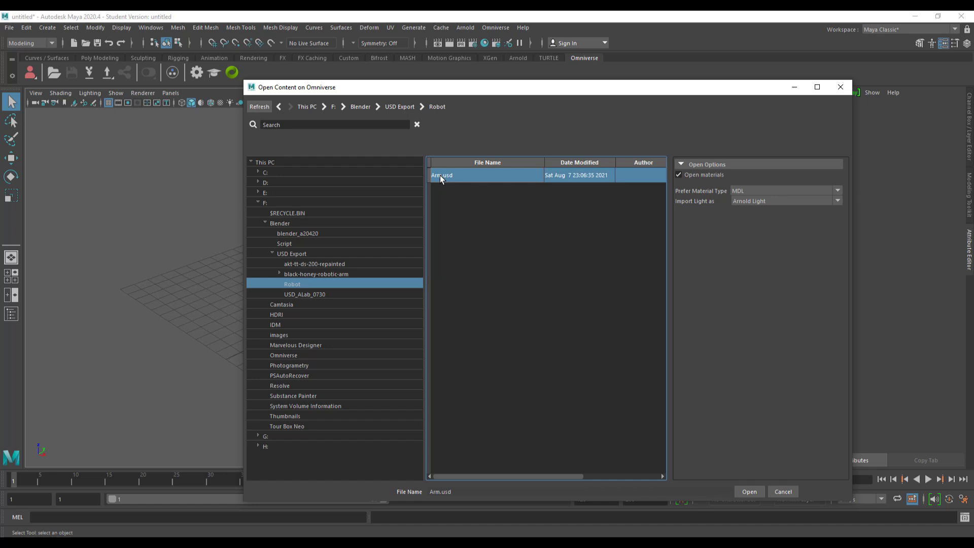
pyautogui.click(750, 492)
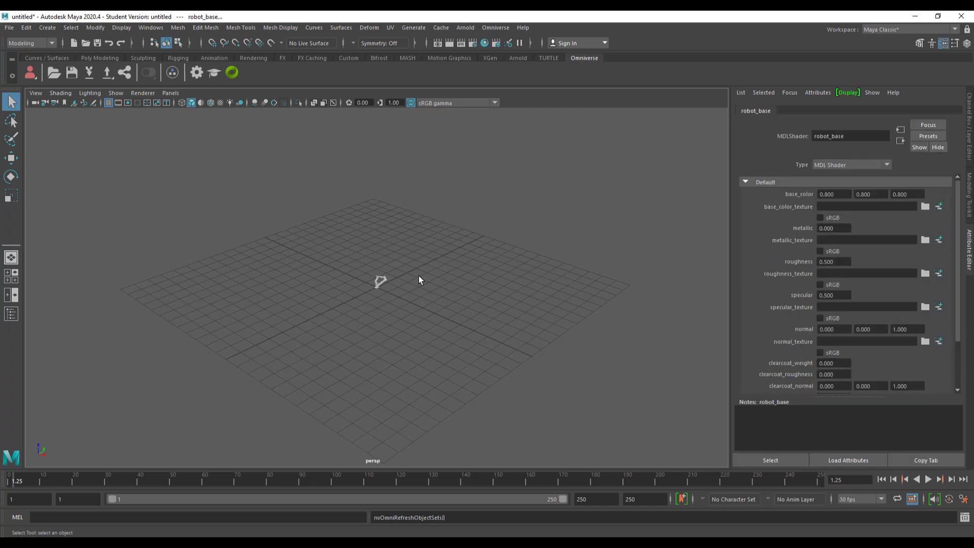
# Select the robot's base, tumble the view around the arm, and play its animation
pyautogui.scroll(5, 381, 242)
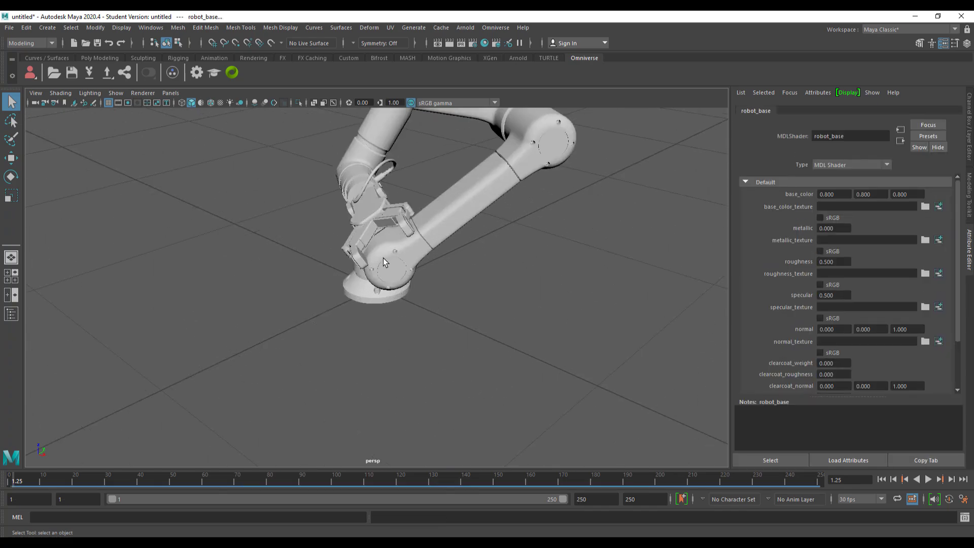
pyautogui.click(383, 258)
pyautogui.keyDown('alt'); pyautogui.moveTo(386, 270); pyautogui.dragTo(427, 367); pyautogui.keyUp('alt')
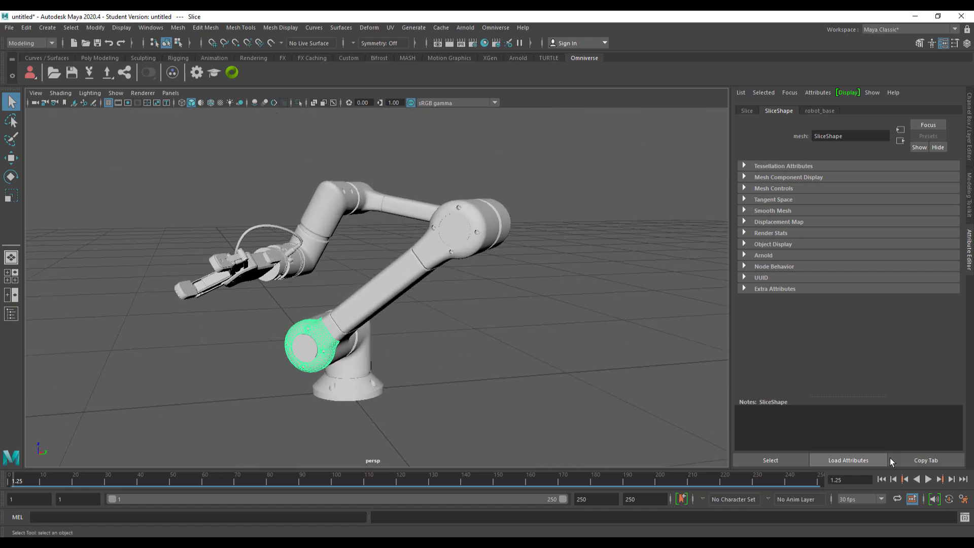
pyautogui.click(927, 479)
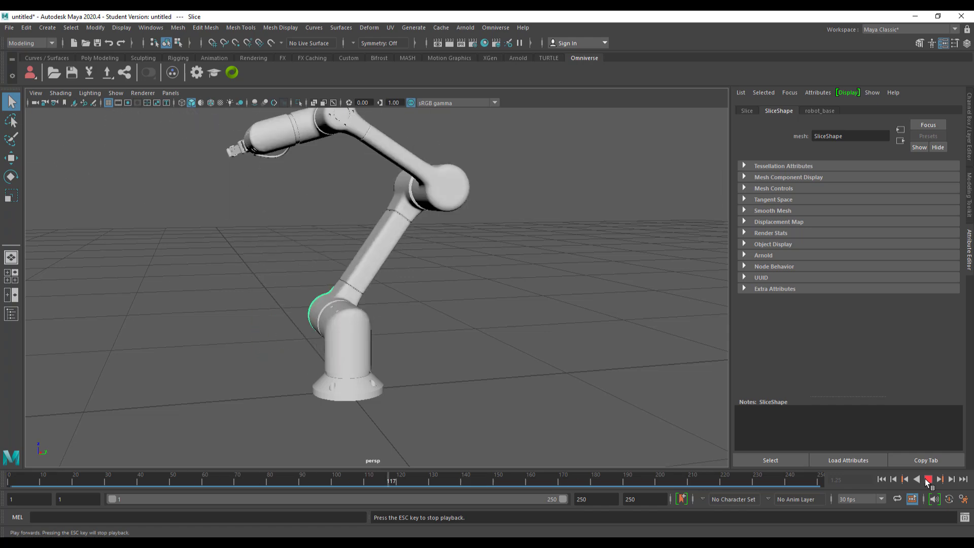
# Stop playback and set the playback speed preference to real-time 30 fps
pyautogui.click(962, 499)
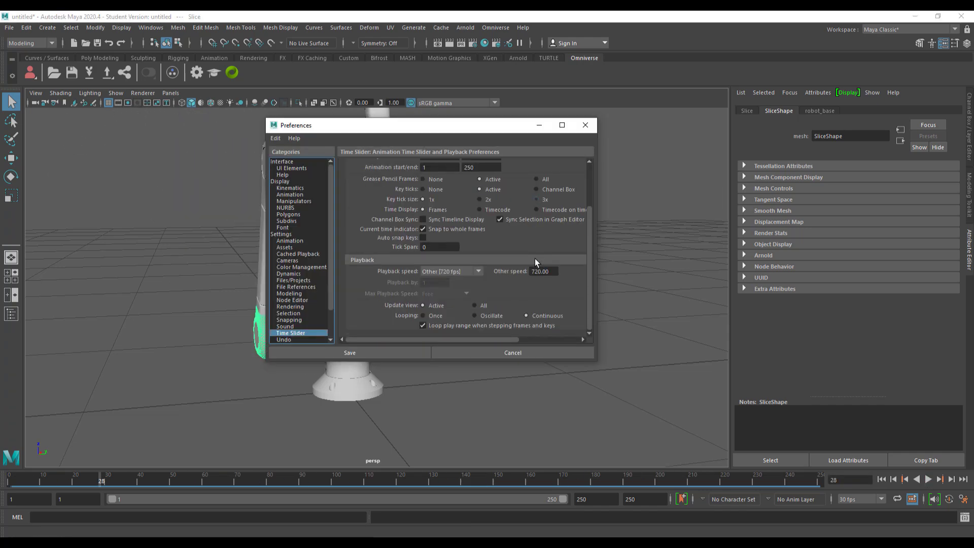
pyautogui.click(445, 272)
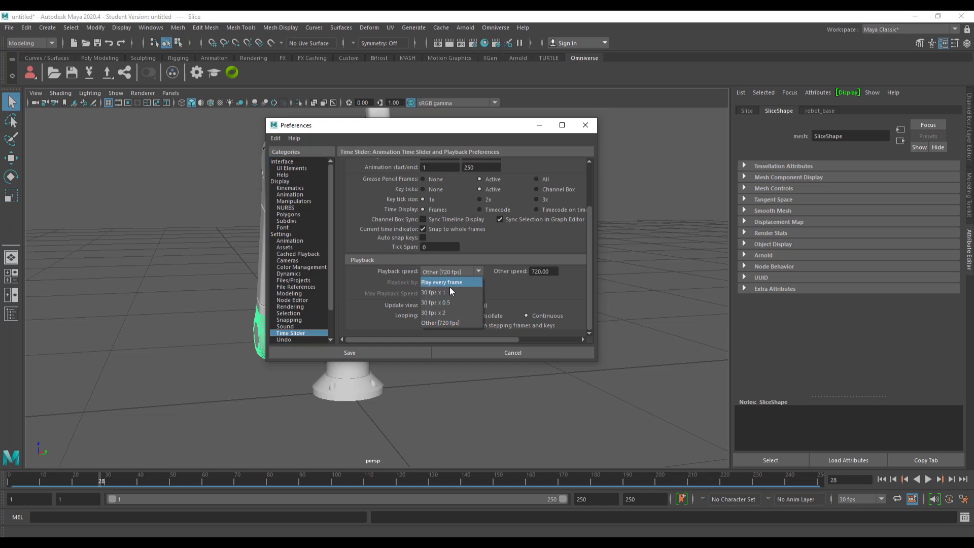
pyautogui.click(439, 293)
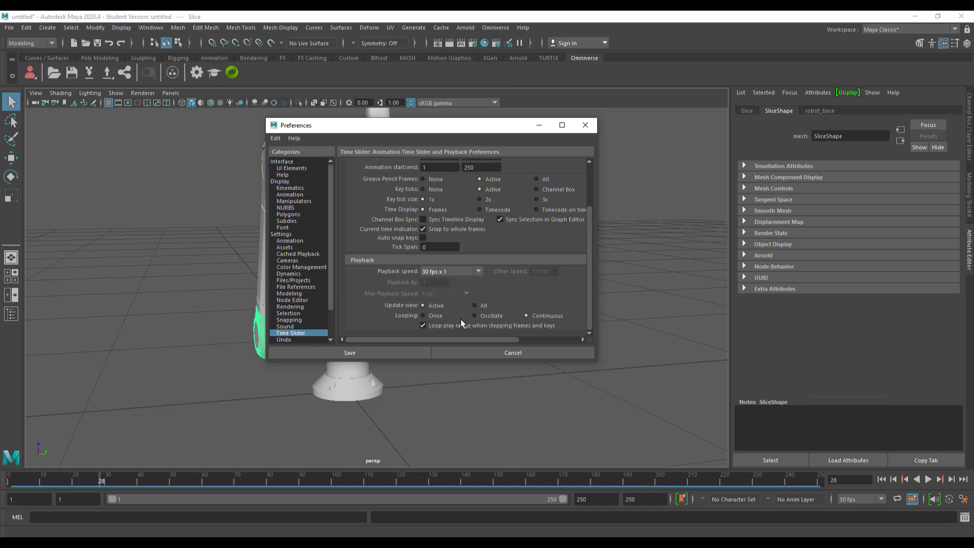
pyautogui.click(379, 352)
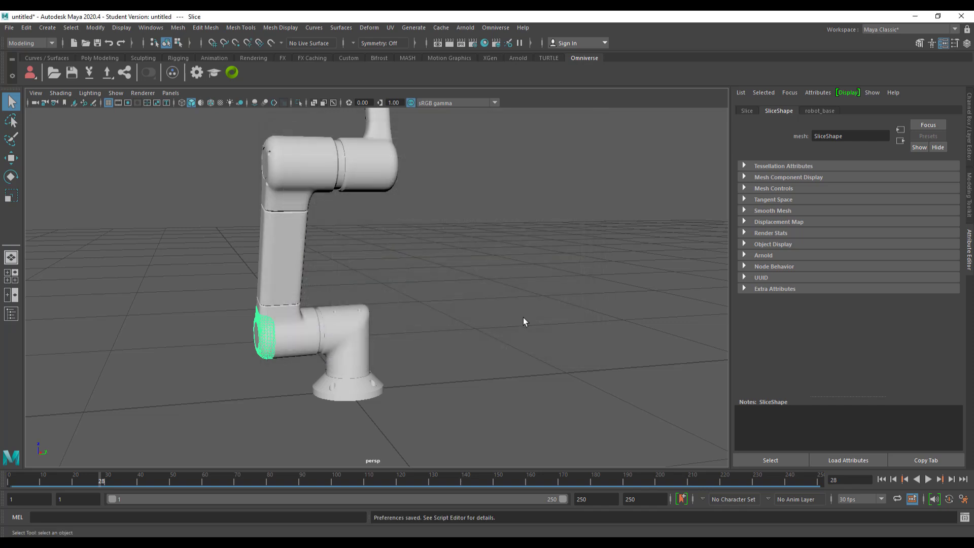
# Replay the robot arm animation from the first frame with textured display on
pyautogui.click(881, 479)
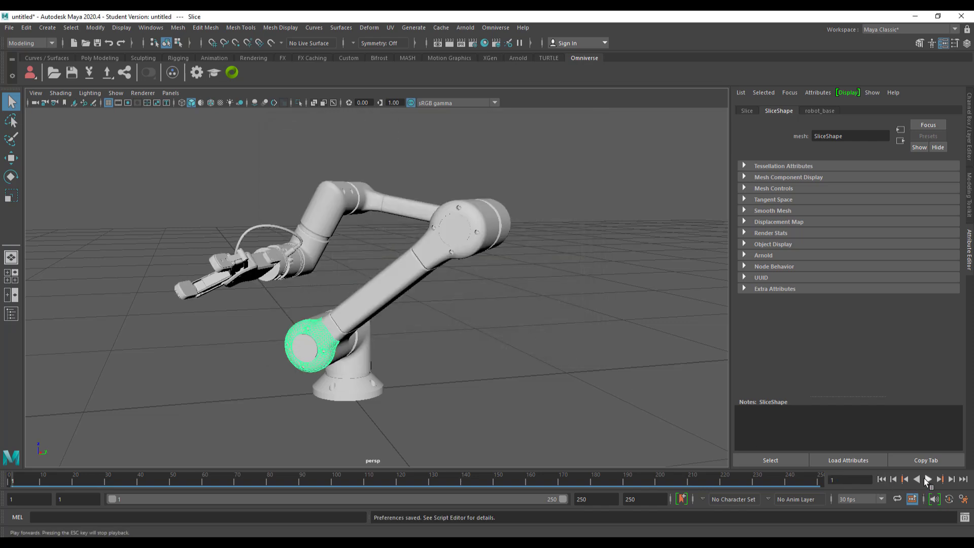
pyautogui.click(928, 479)
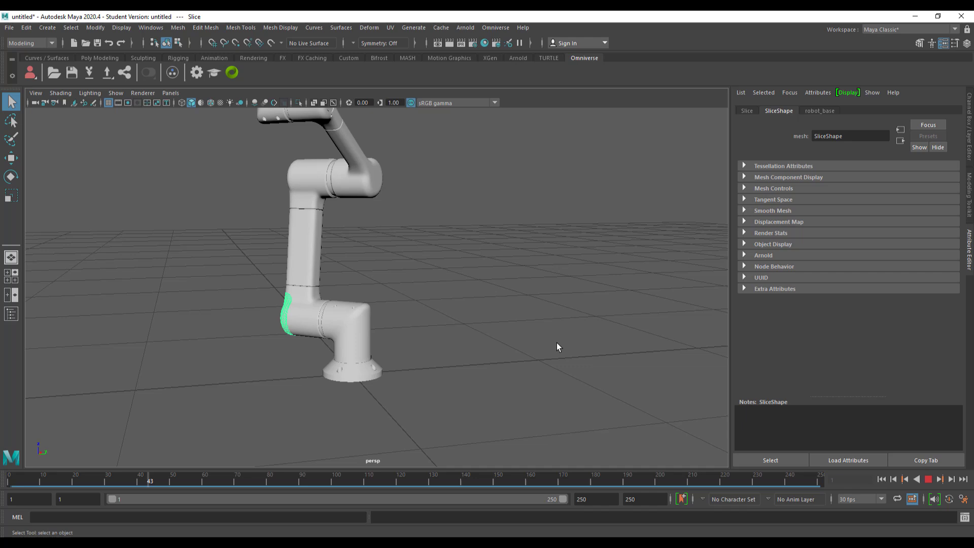
pyautogui.click(220, 103)
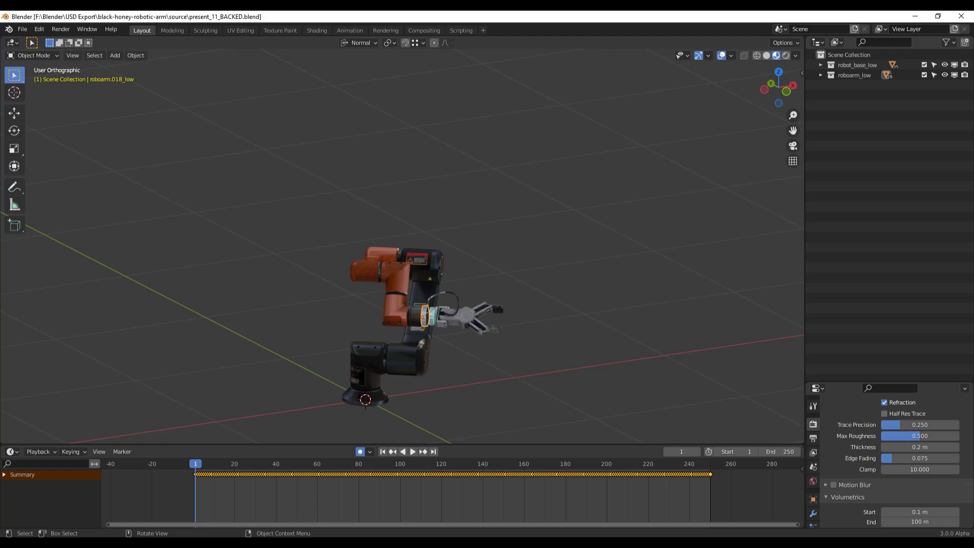
# Start a new General scene and show the default cube's material settings
pyautogui.click(22, 29)
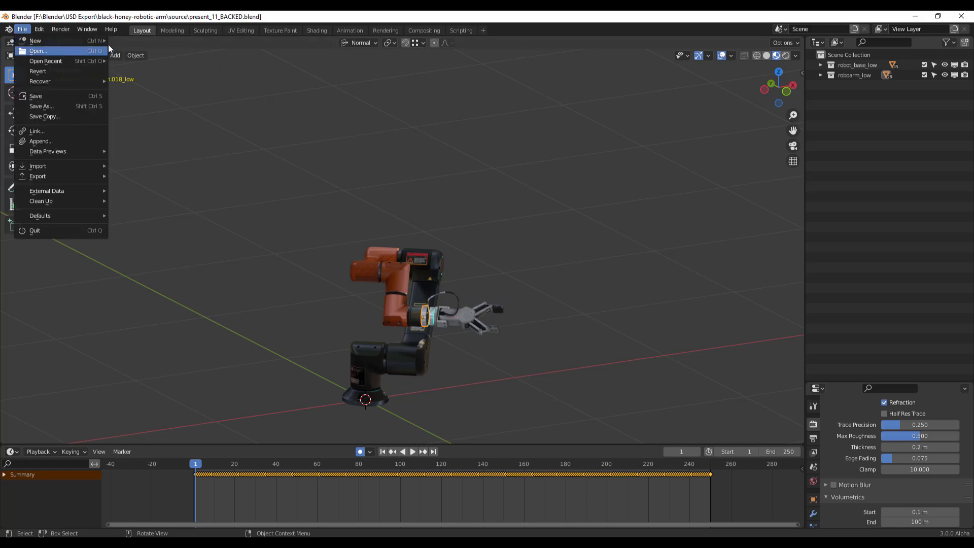
pyautogui.moveTo(103, 41)
pyautogui.click(152, 41)
pyautogui.scroll(5, 393, 284)
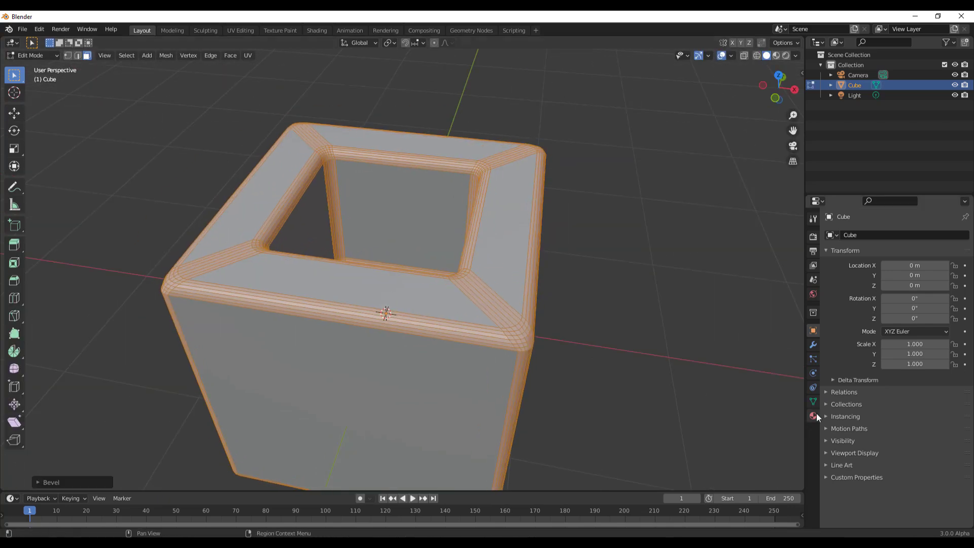
pyautogui.click(813, 415)
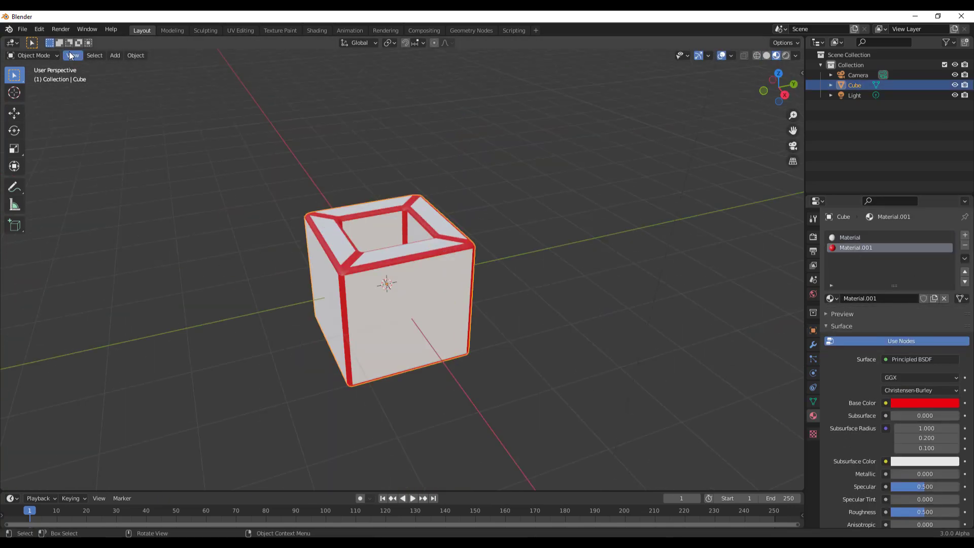
# Export the scene as Universal Scene Description named New.usd
pyautogui.click(23, 29)
pyautogui.moveTo(64, 175)
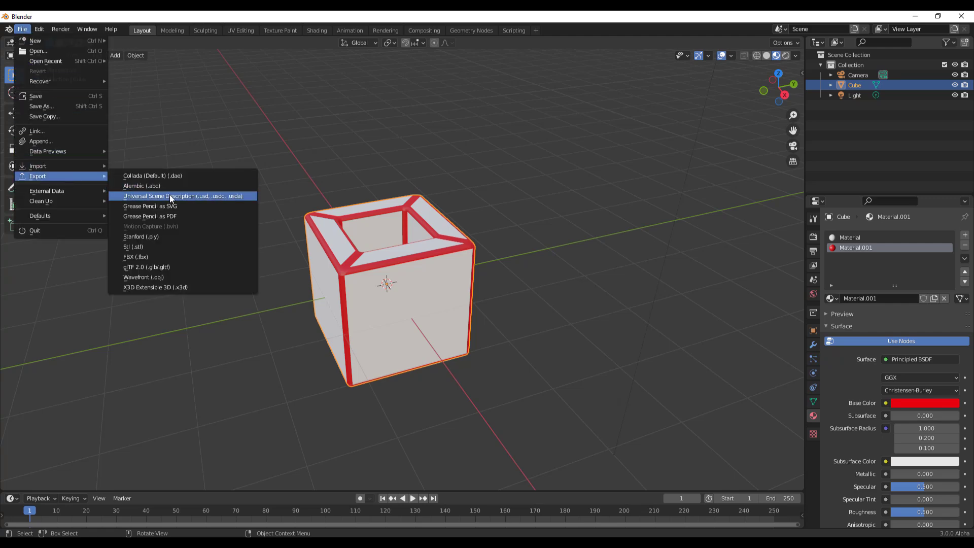
pyautogui.click(152, 196)
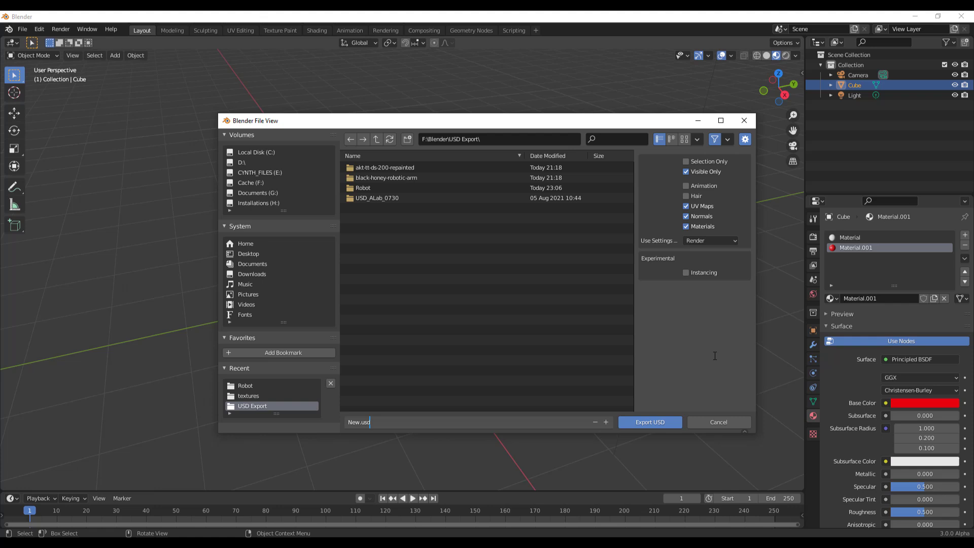
pyautogui.click(653, 423)
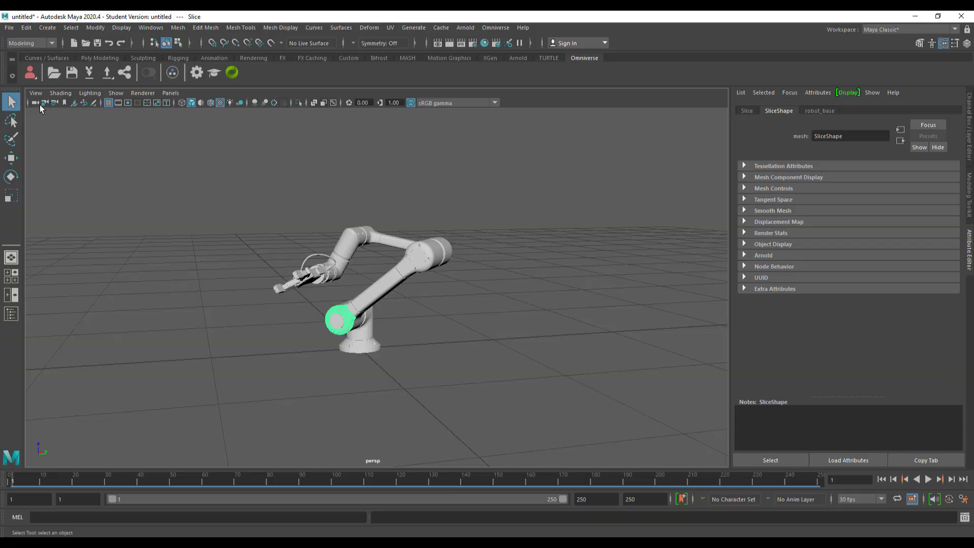
# Discard the robot arm scene and open New.usd from the USD Export folder
pyautogui.click(75, 42)
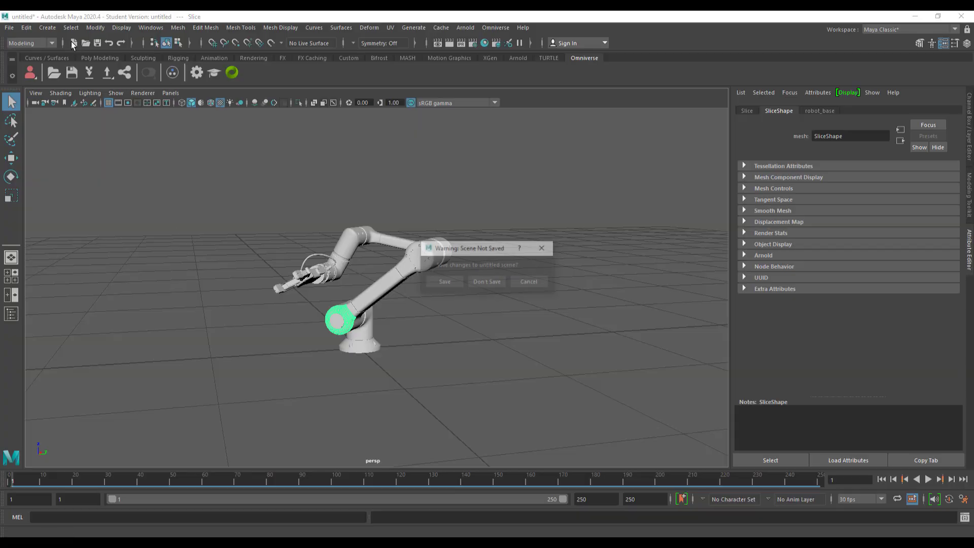
pyautogui.click(494, 283)
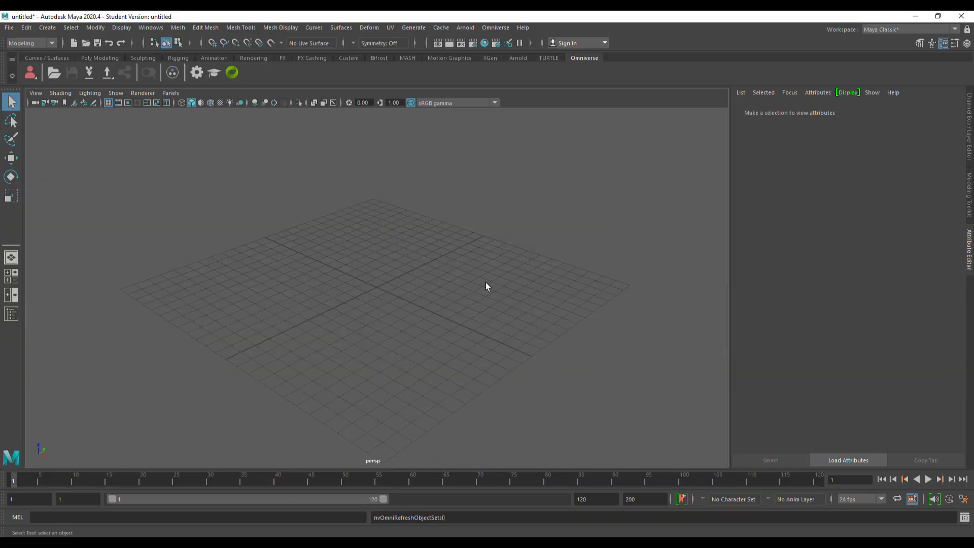
pyautogui.click(53, 74)
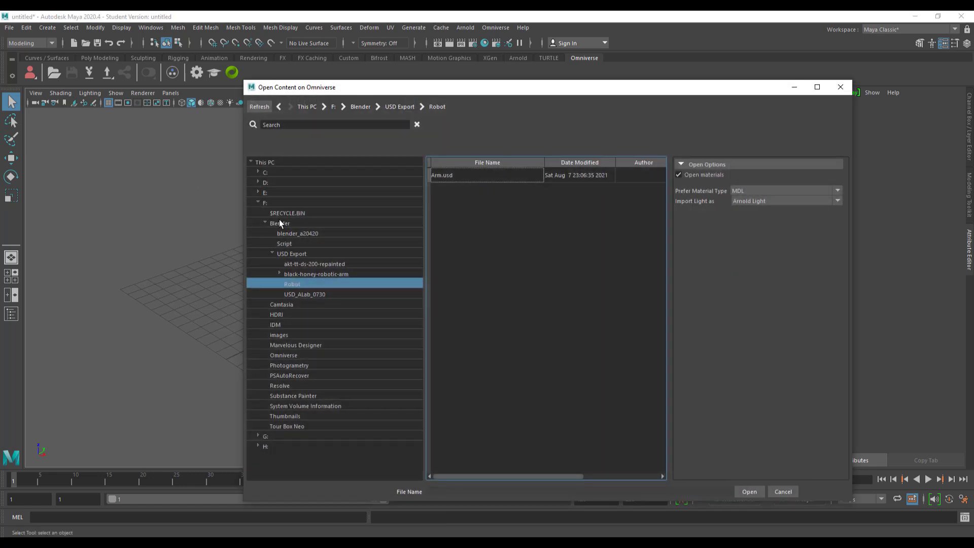
pyautogui.click(299, 255)
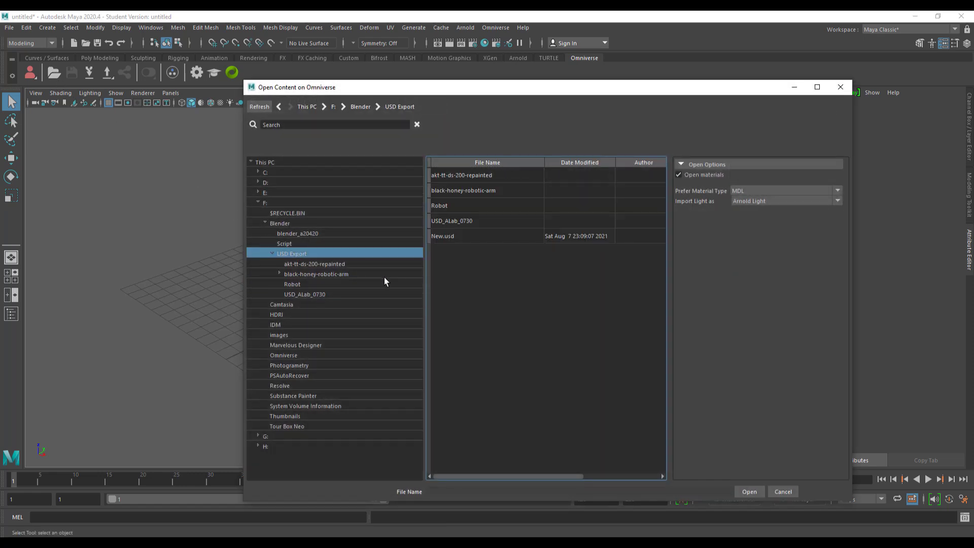
pyautogui.click(455, 236)
pyautogui.click(757, 493)
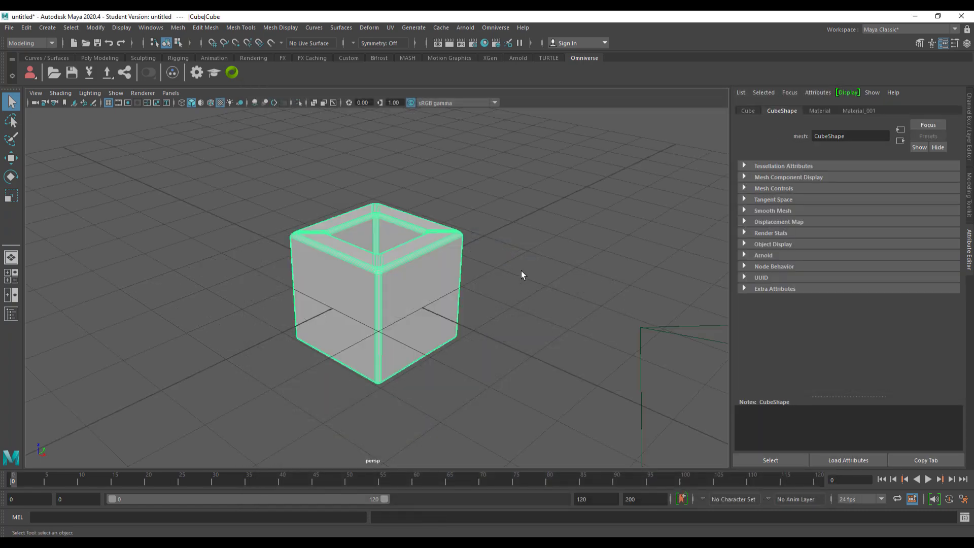
# Reselect the imported cube and open the Hypershade material editor
pyautogui.click(520, 271)
pyautogui.click(427, 274)
pyautogui.click(485, 44)
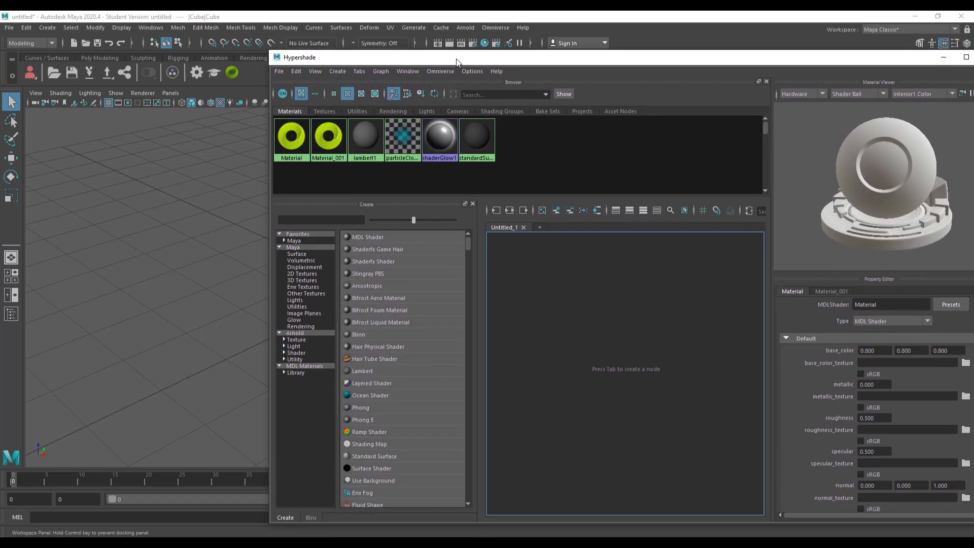
# Set Material_001's base_color to 1, 0, 0 in the Property Editor
pyautogui.click(318, 140)
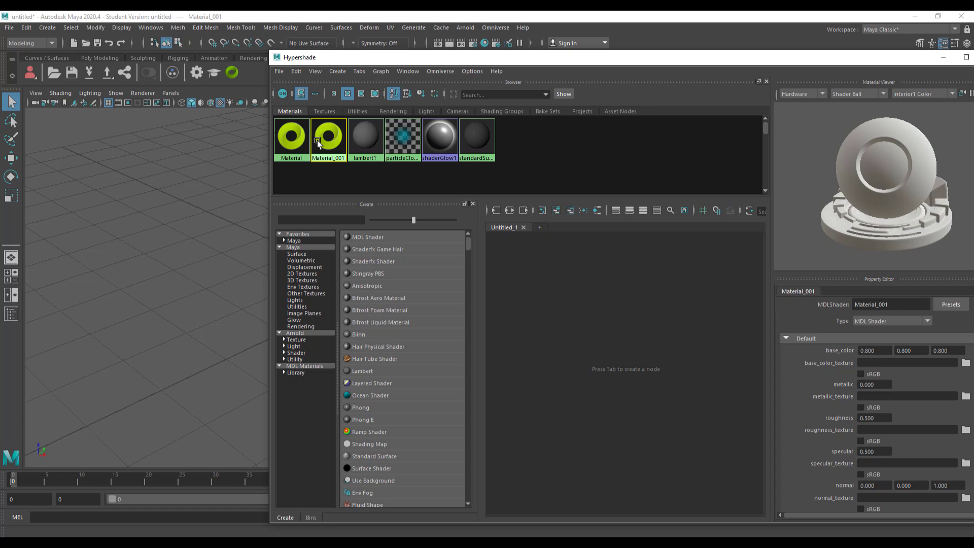
pyautogui.moveTo(726, 57); pyautogui.dragTo(624, 51)
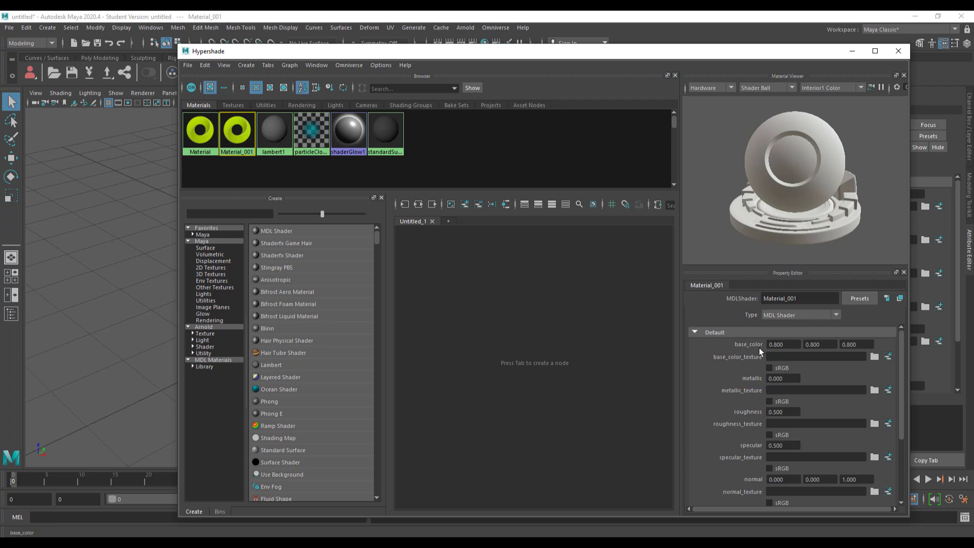
pyautogui.click(756, 345)
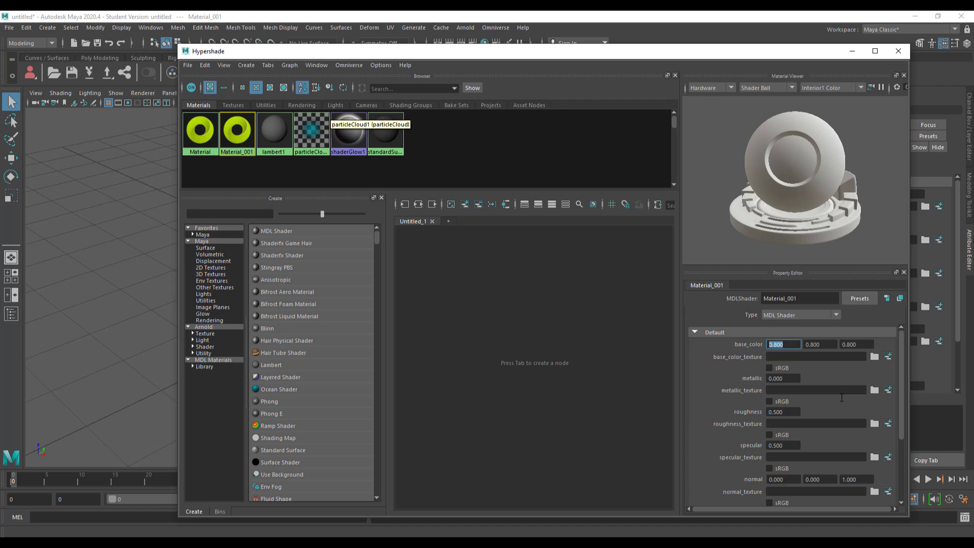
pyautogui.write('1')
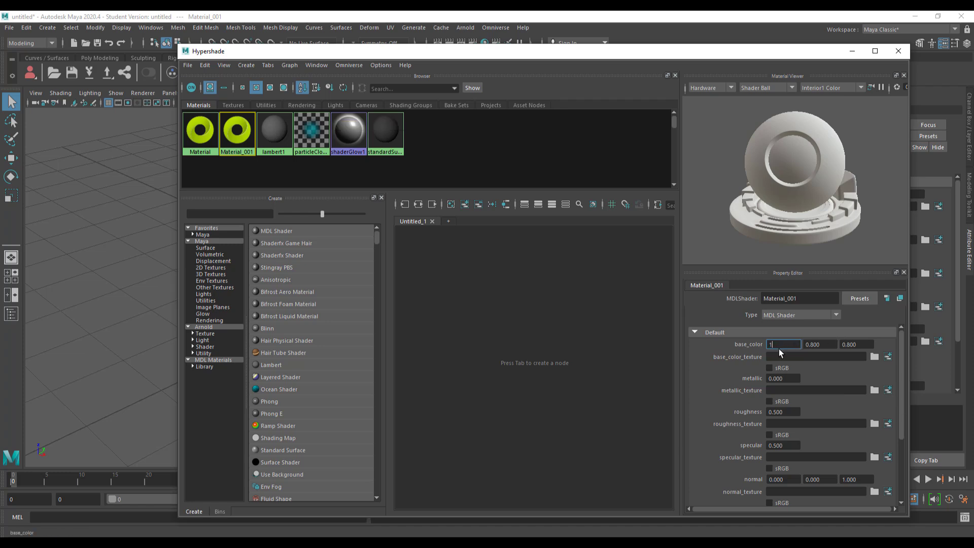
pyautogui.press('Tab')
pyautogui.write('0')
pyautogui.press('Tab')
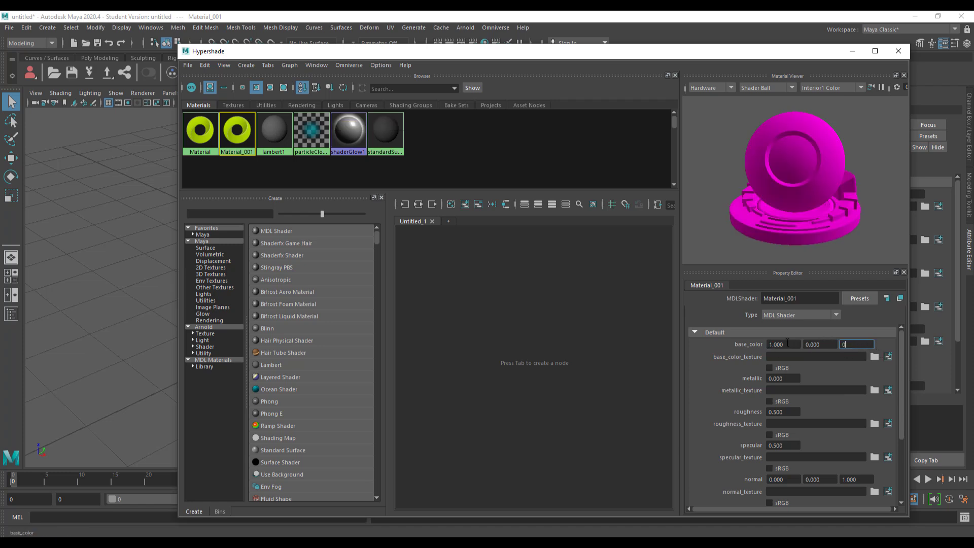
pyautogui.write('0')
pyautogui.press('Tab')
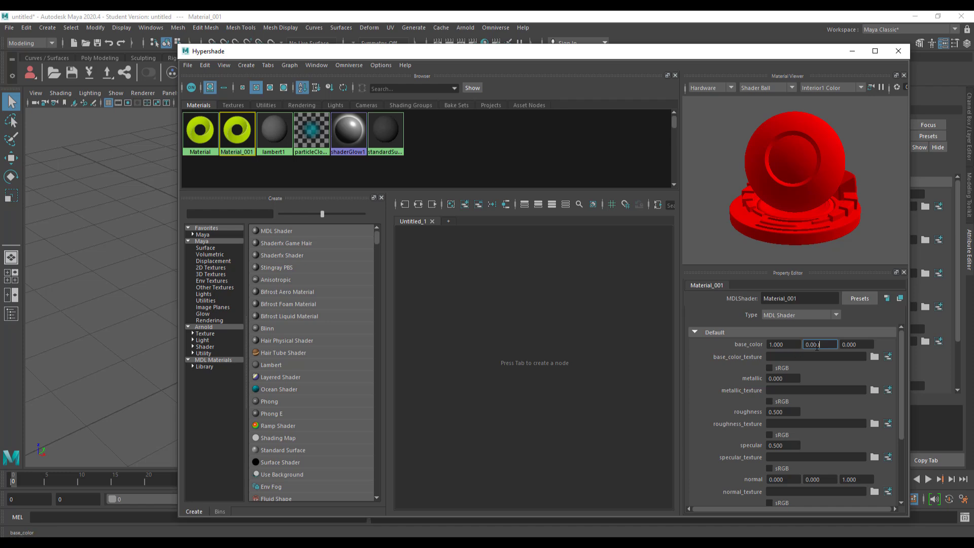
# Minimize Hypershade and orbit the viewport to see the cube's red rim
pyautogui.click(853, 52)
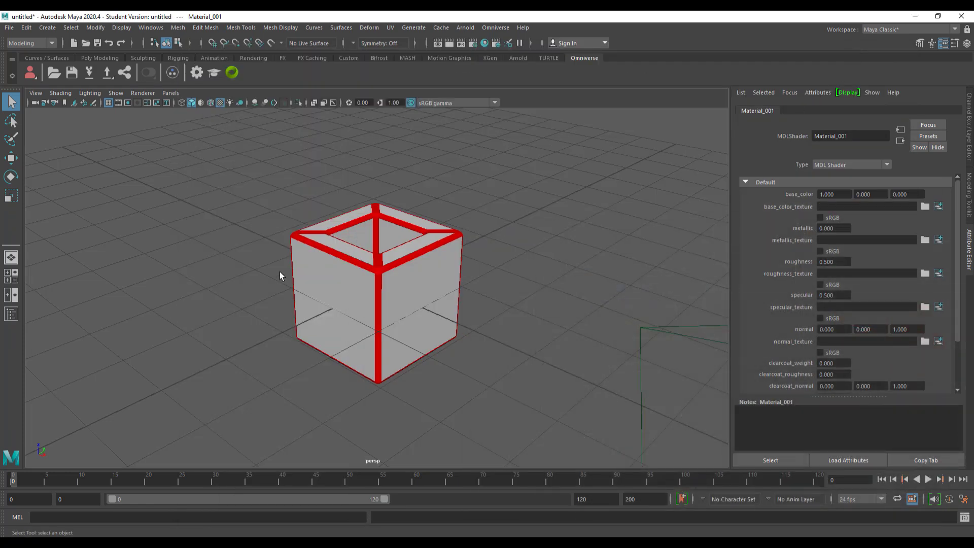
pyautogui.keyDown('alt'); pyautogui.moveTo(404, 319); pyautogui.dragTo(507, 333); pyautogui.keyUp('alt')
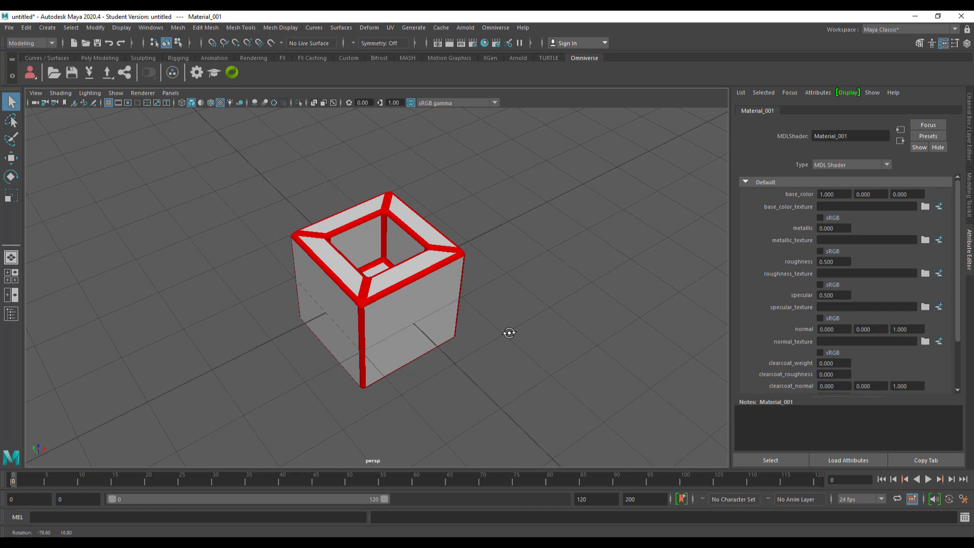
pyautogui.keyDown('alt'); pyautogui.moveTo(506, 332); pyautogui.dragTo(461, 330, button='right'); pyautogui.keyUp('alt')
pyautogui.keyDown('alt'); pyautogui.moveTo(461, 330); pyautogui.dragTo(455, 371, button='middle'); pyautogui.keyUp('alt')
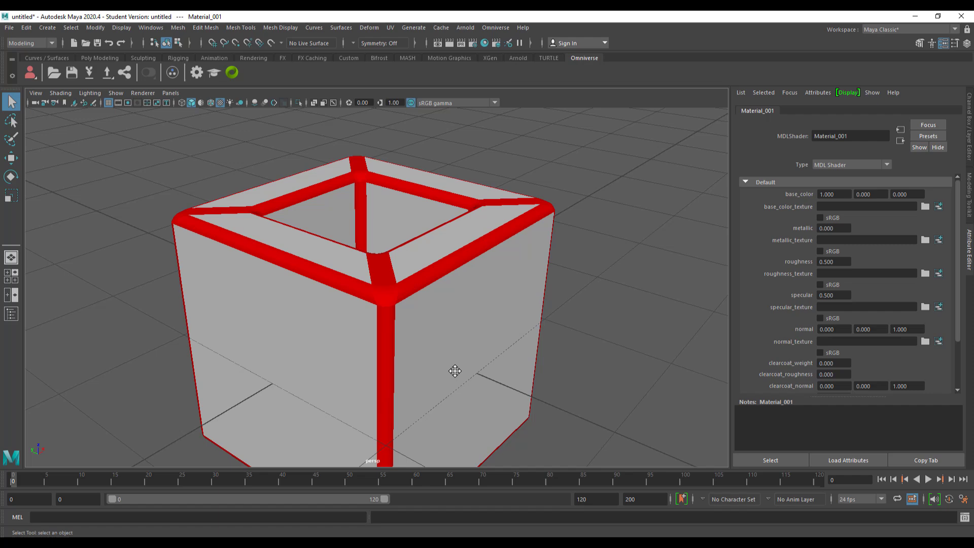
# Delete the imported cube and bring up the Omniverse Export to USD settings
pyautogui.click(455, 370)
pyautogui.press('Delete')
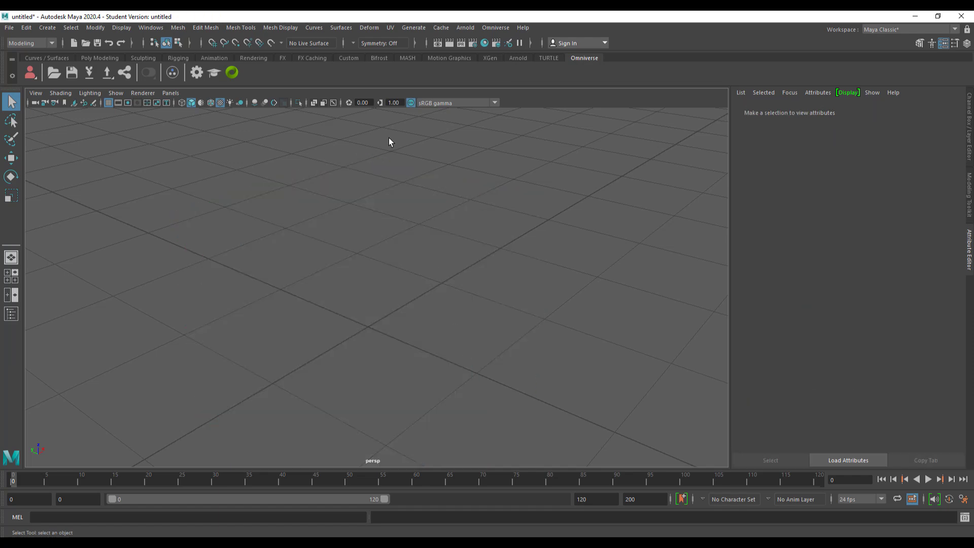
pyautogui.scroll(-5, 385, 204)
pyautogui.scroll(4, 380, 294)
pyautogui.scroll(-4, 372, 318)
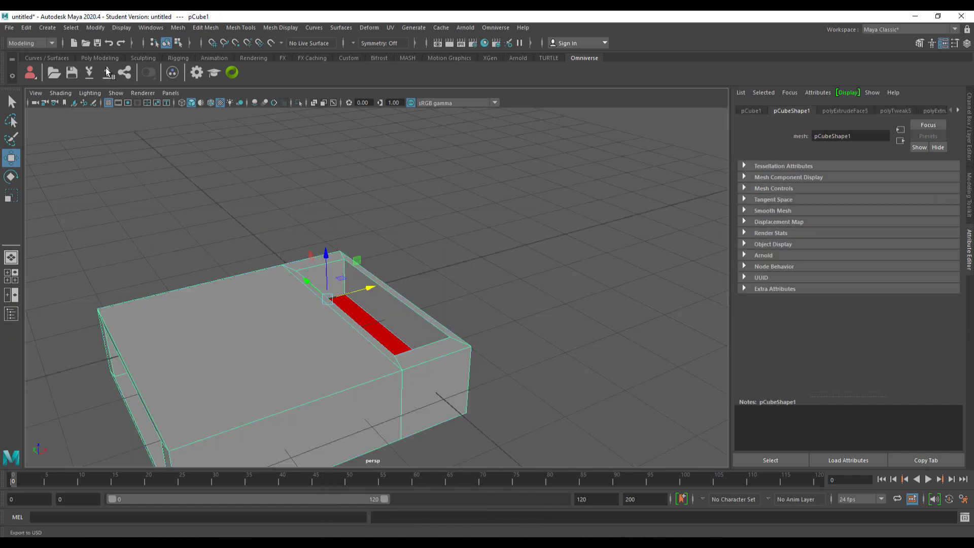
pyautogui.click(106, 71)
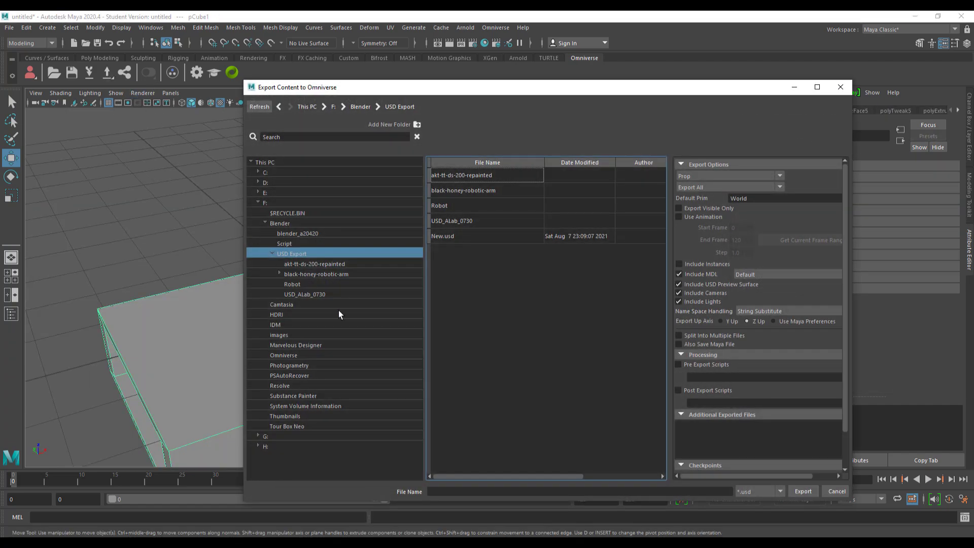
# Name the file New02, keep the *.usd type, and export to USD Export
pyautogui.click(461, 492)
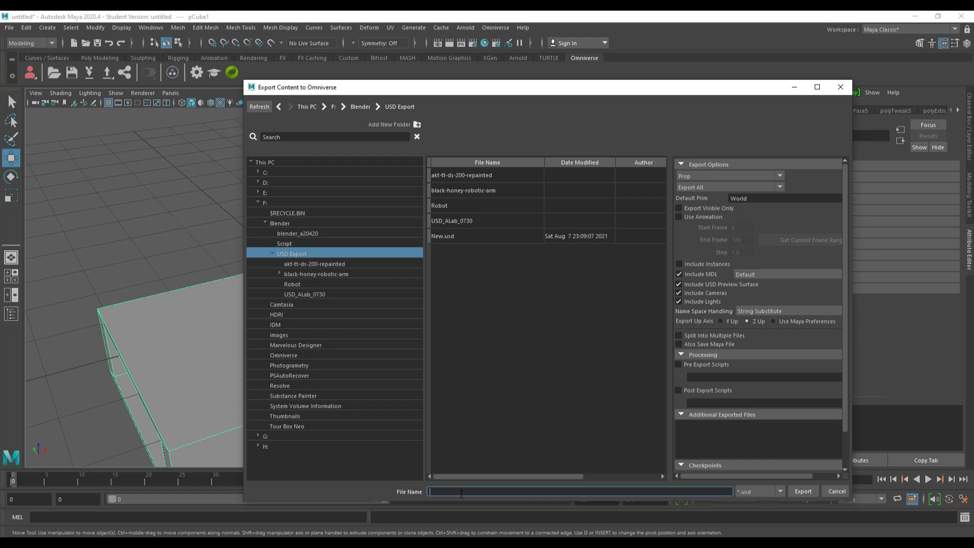
pyautogui.write('New02')
pyautogui.click(757, 492)
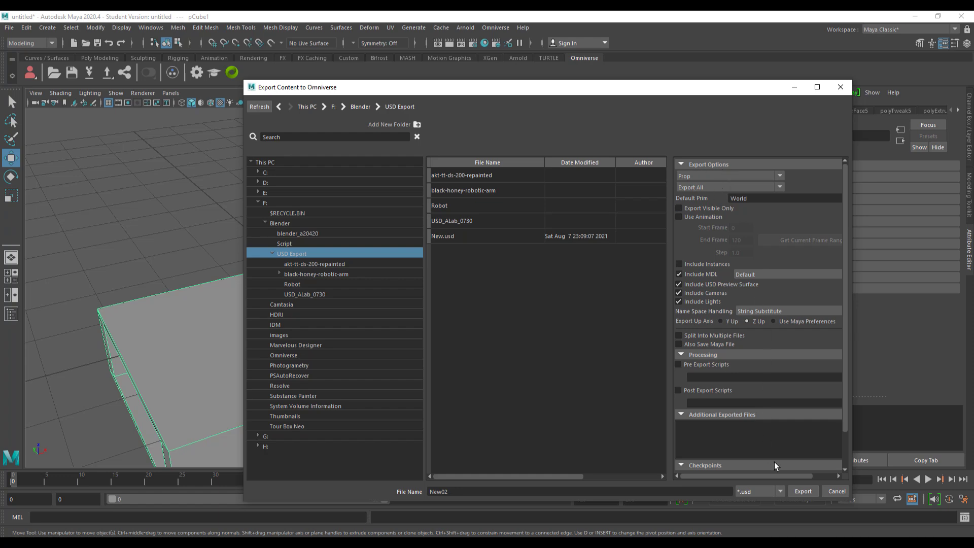
pyautogui.click(800, 490)
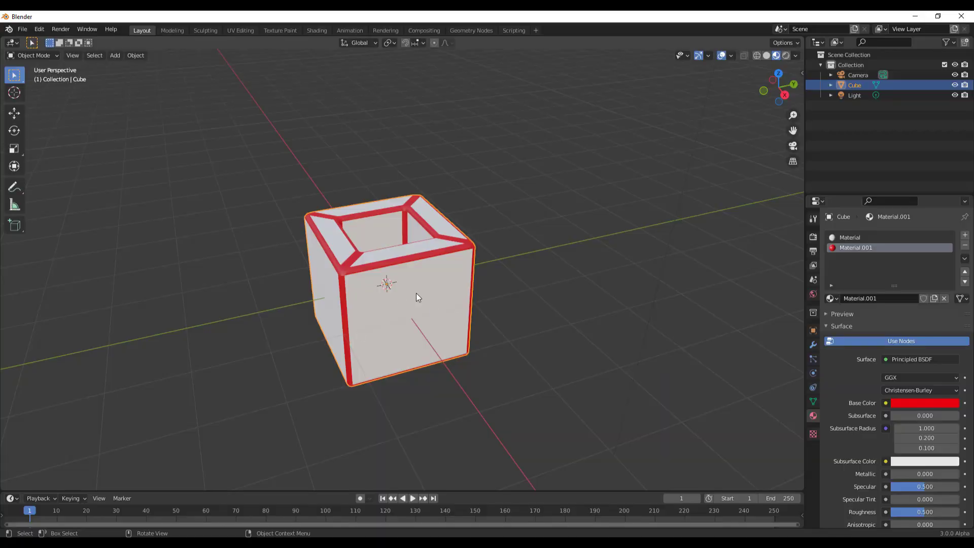
# Delete Blender's cube and import New02.usd from F:\Blender\USD Export
pyautogui.press('Delete')
pyautogui.click(22, 29)
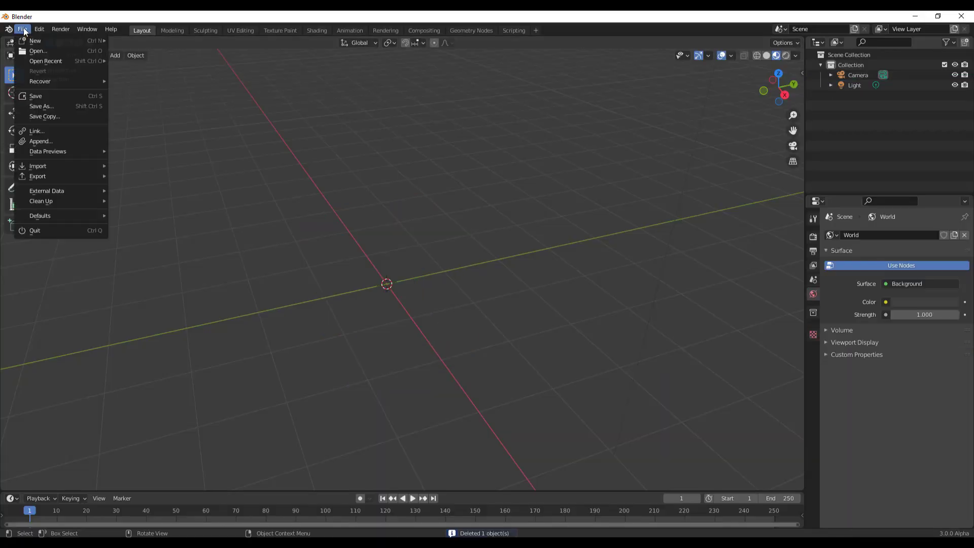
pyautogui.moveTo(78, 166)
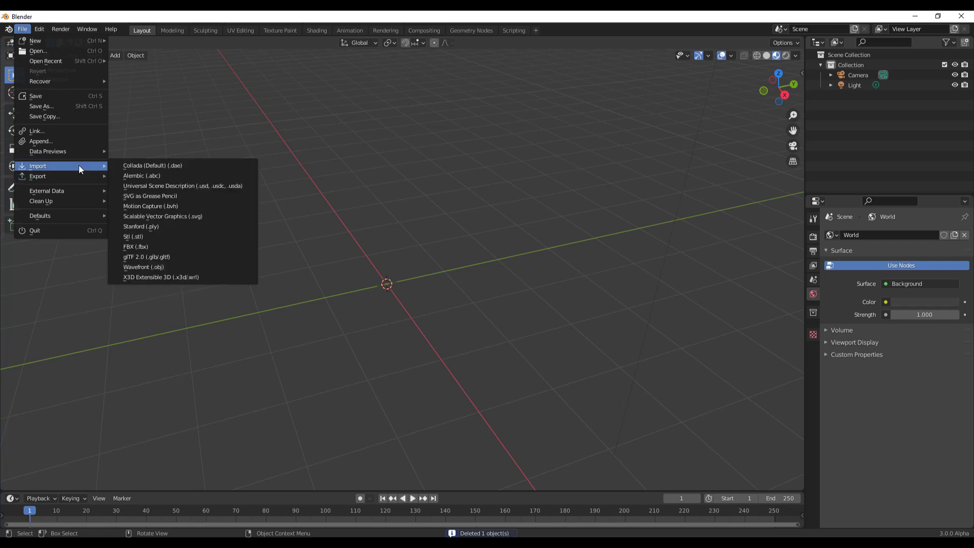
pyautogui.click(181, 186)
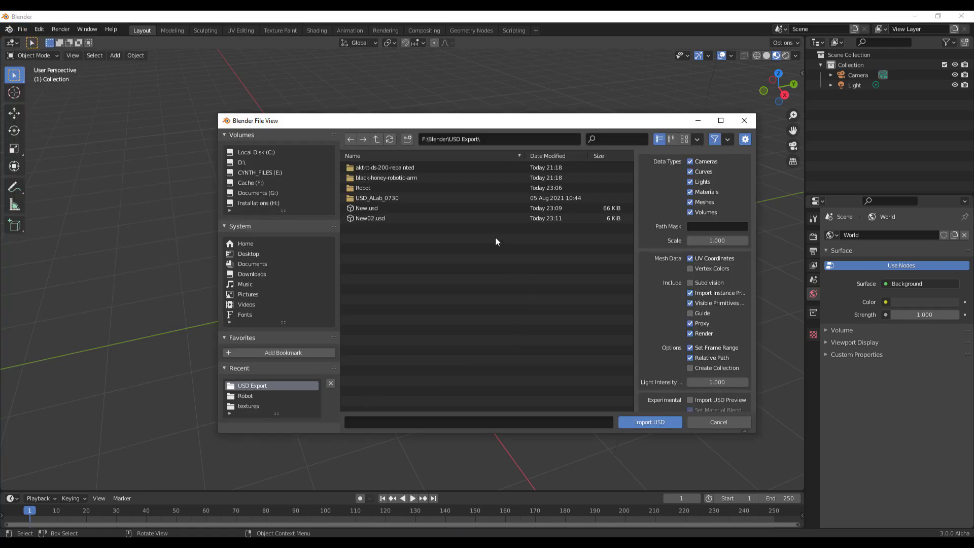
pyautogui.click(366, 219)
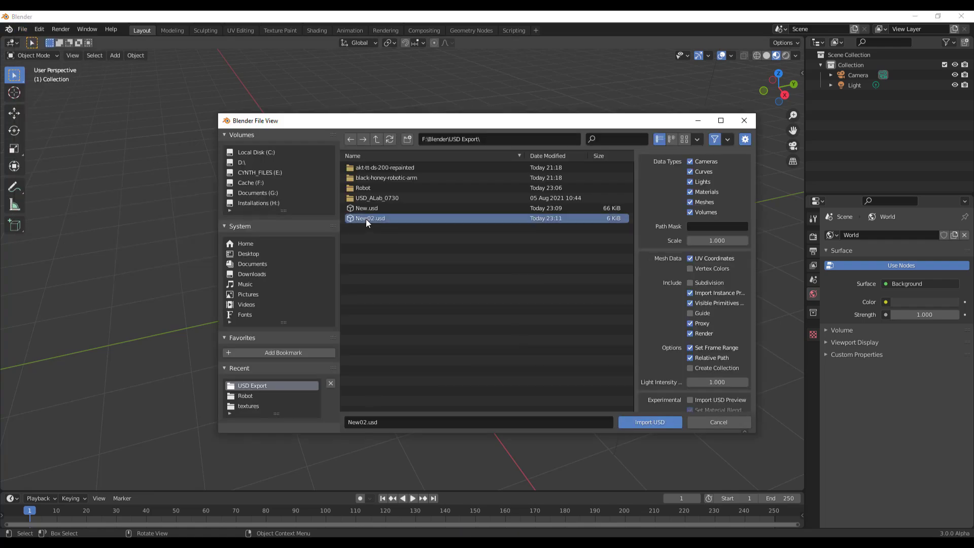
pyautogui.click(650, 423)
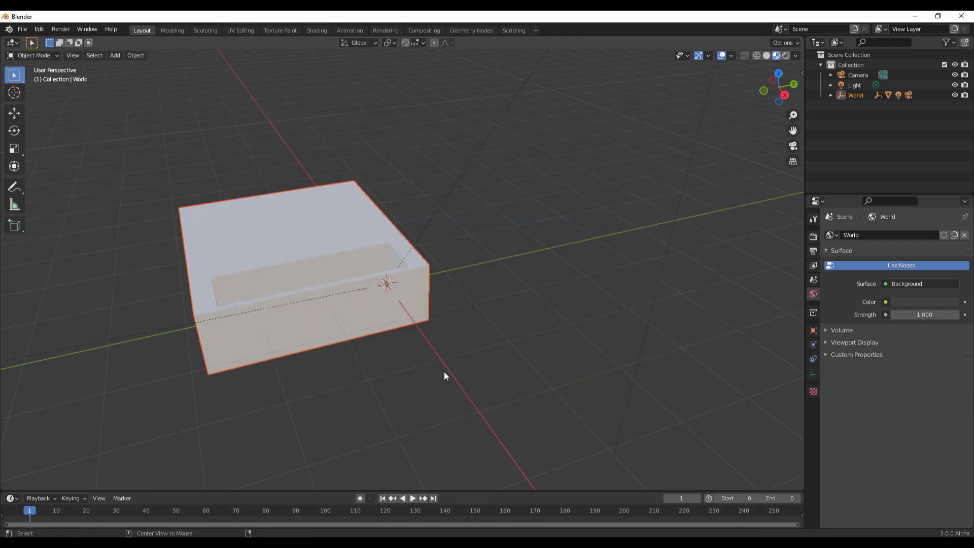
# Deselect and orbit around the hollow box's red inner face, then minimize Blender
pyautogui.click(409, 416)
pyautogui.moveTo(376, 404); pyautogui.dragTo(441, 269, button='middle')
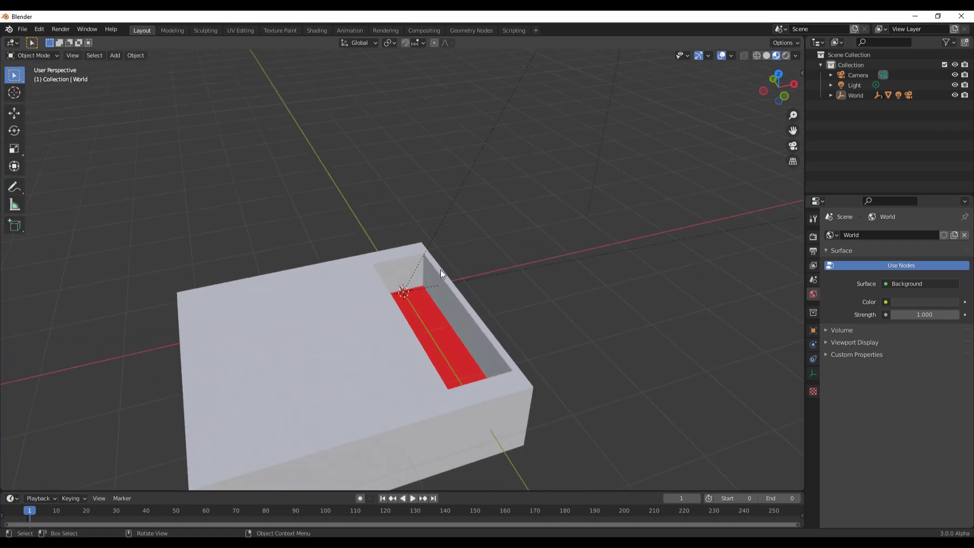
pyautogui.moveTo(363, 339); pyautogui.dragTo(396, 339, button='middle')
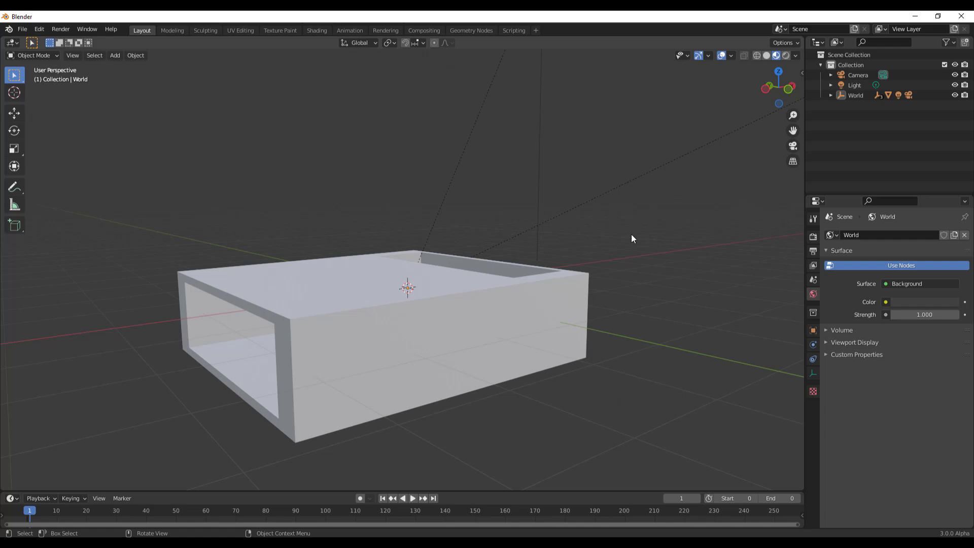
pyautogui.click(915, 20)
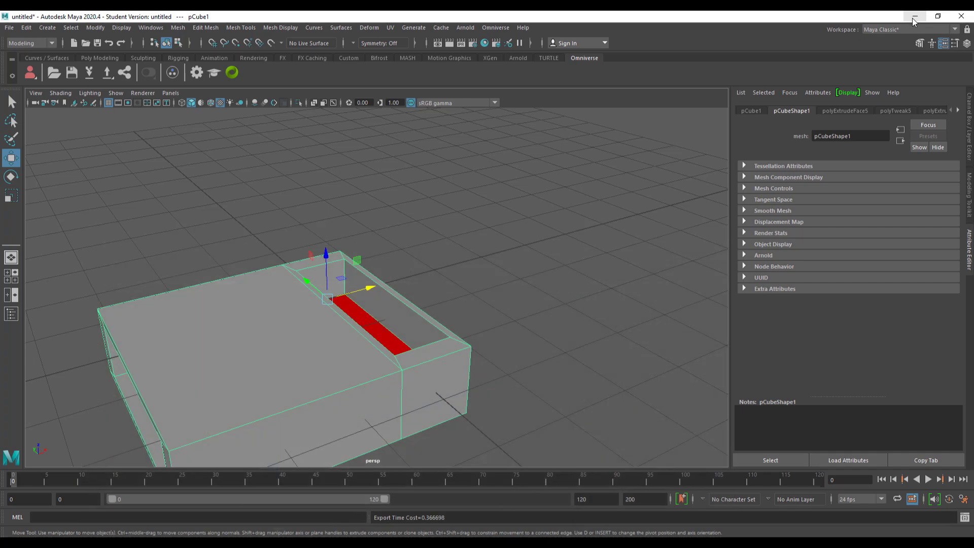
# Minimize Maya and scroll through the NVIDIA Omniverse page's Nucleus, Connectors and Kit sections
pyautogui.click(913, 19)
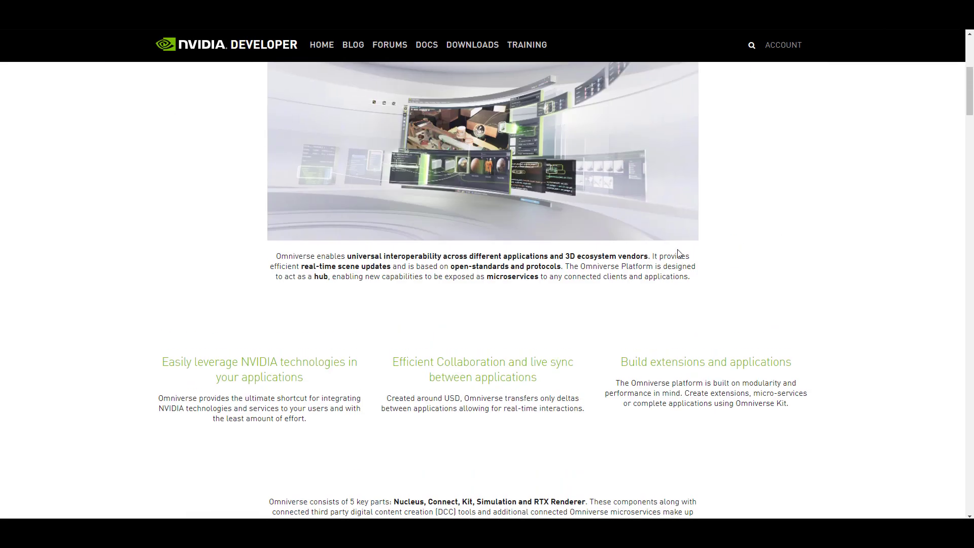
pyautogui.scroll(5, 678, 252)
pyautogui.scroll(-8, 678, 252)
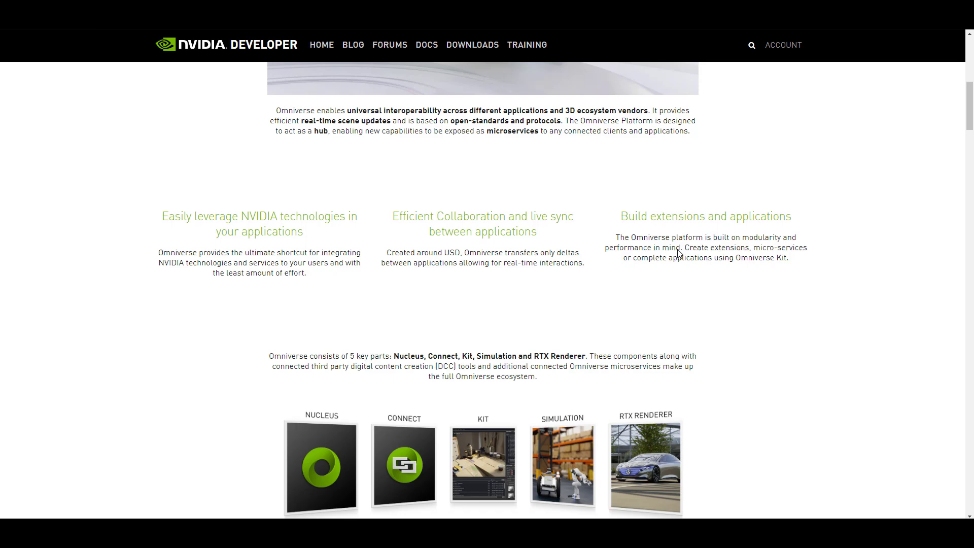
pyautogui.scroll(-12, 678, 252)
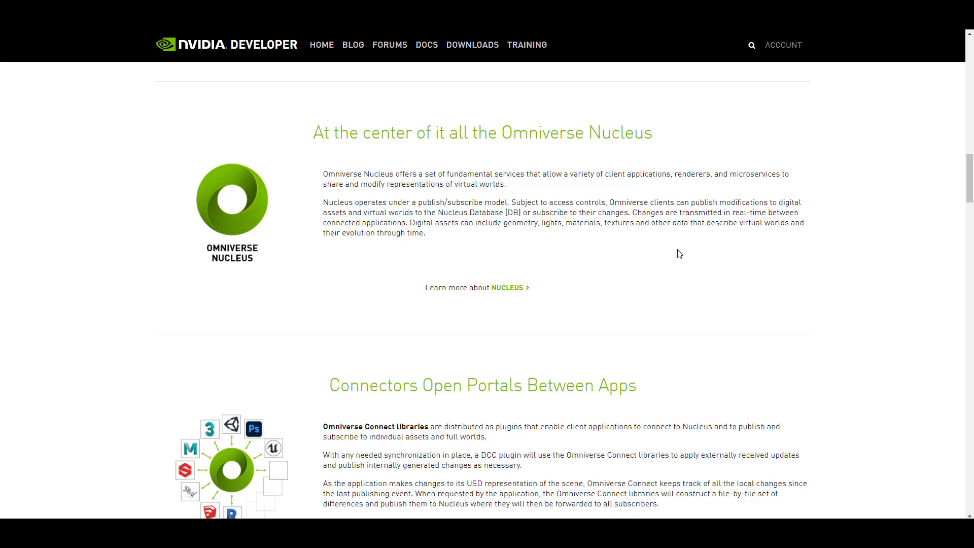
pyautogui.scroll(-15, 680, 253)
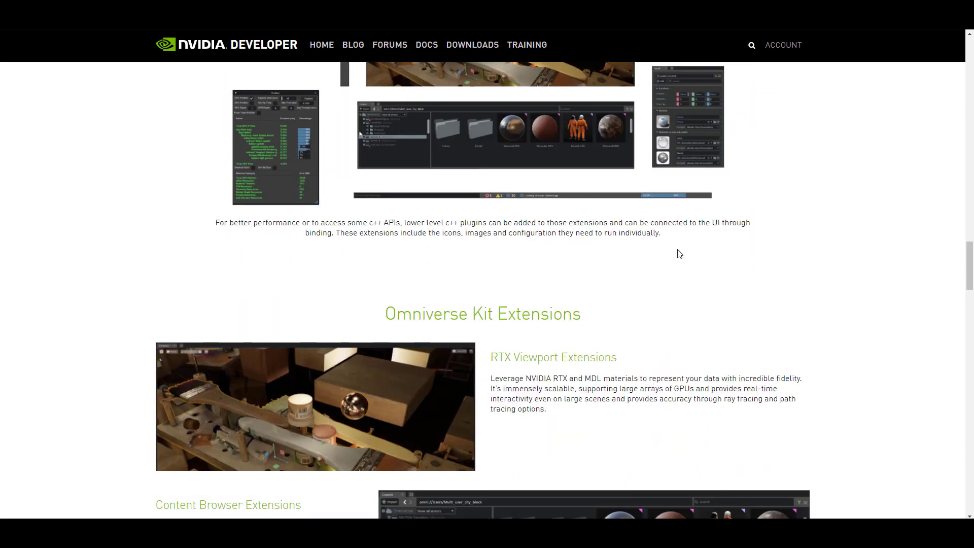
pyautogui.scroll(-20, 680, 253)
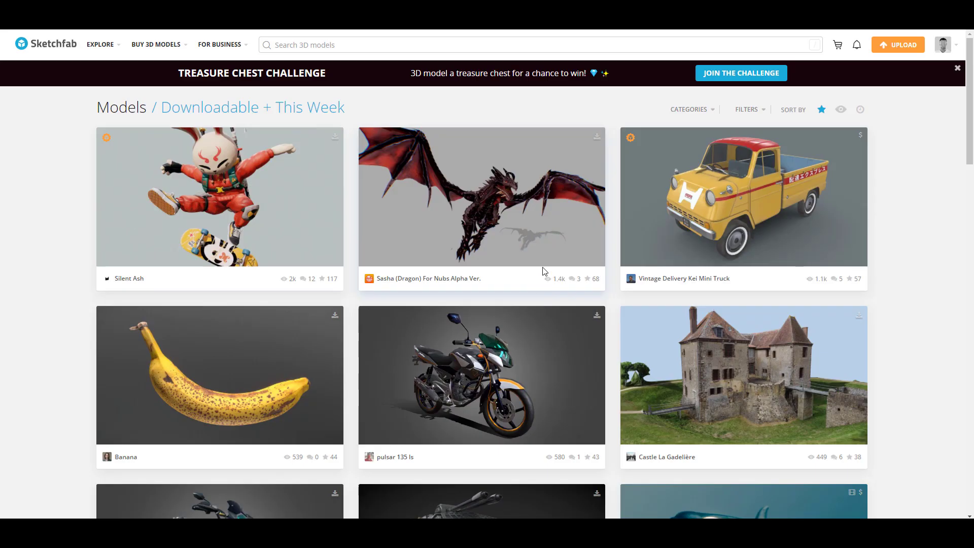
pyautogui.scroll(-7, 543, 270)
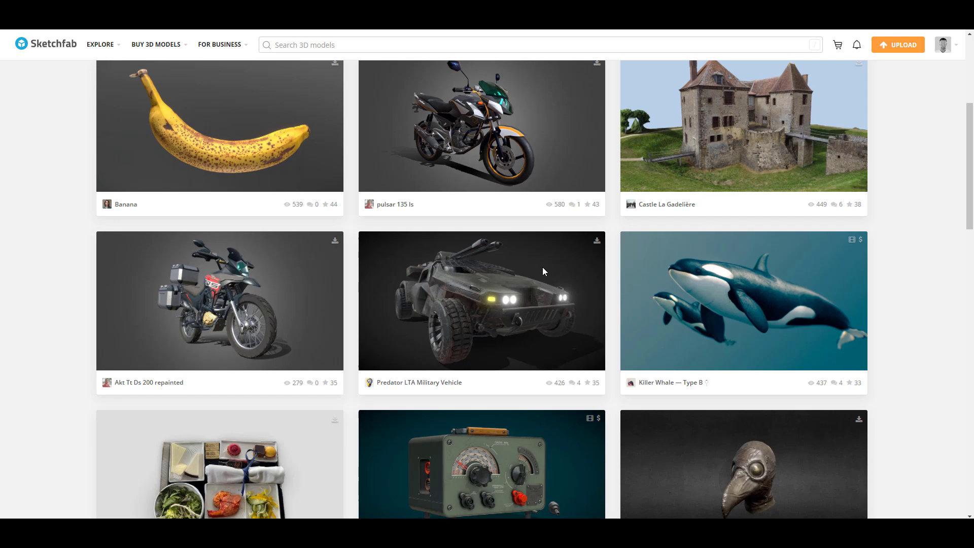
pyautogui.scroll(-8, 543, 270)
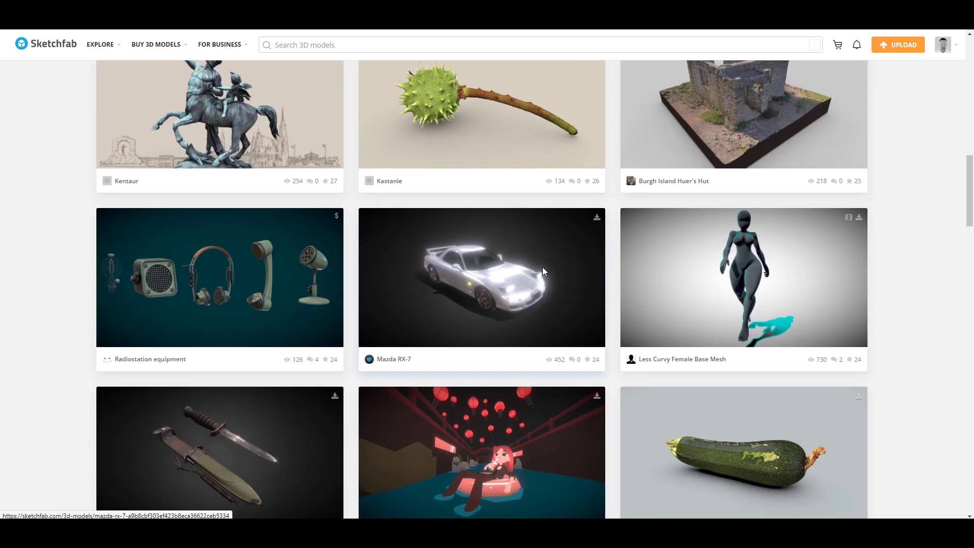
pyautogui.scroll(-8, 542, 269)
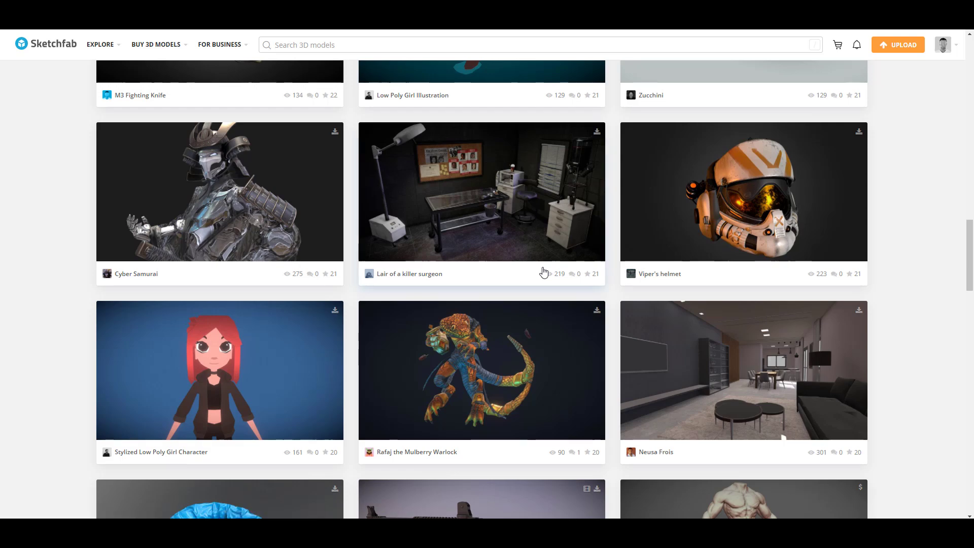
pyautogui.scroll(20, 544, 270)
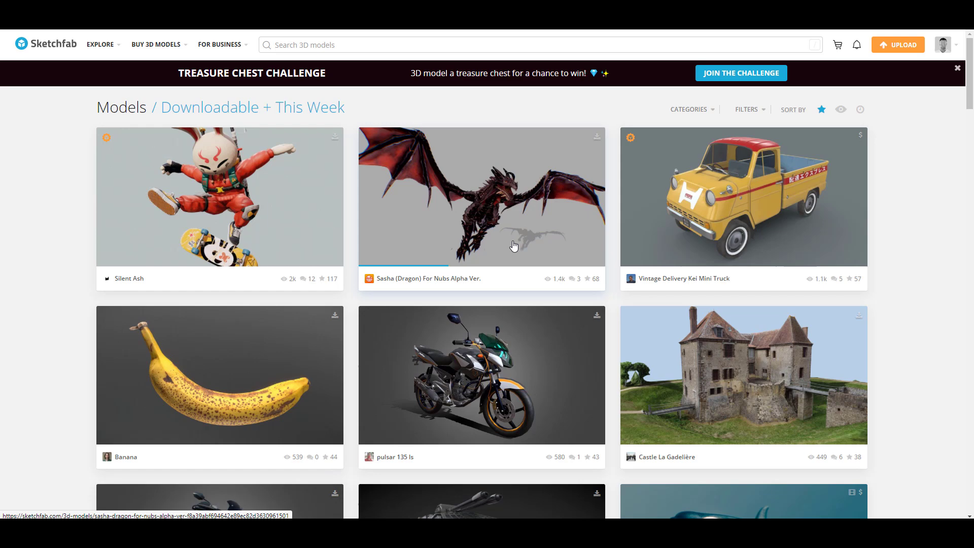
pyautogui.moveTo(98, 48)
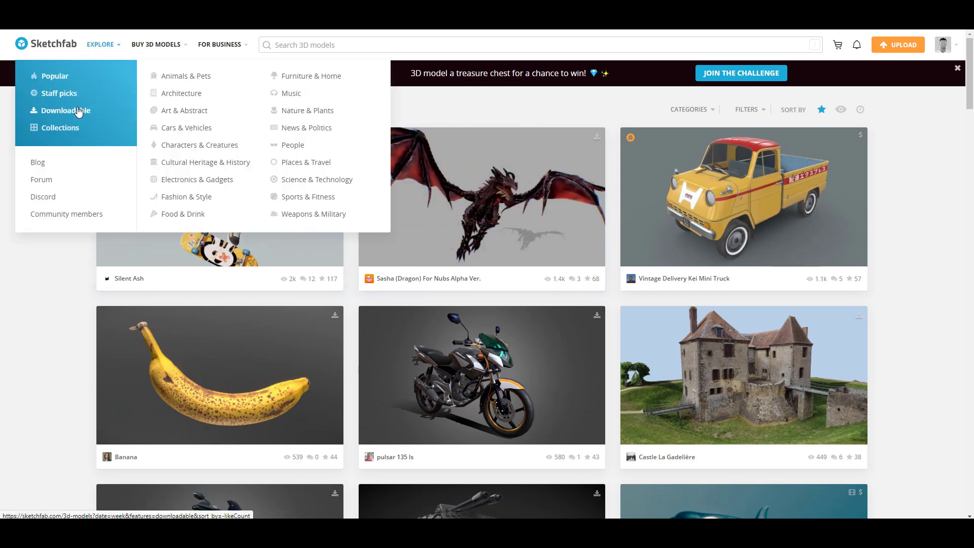
pyautogui.scroll(-2, 801, 240)
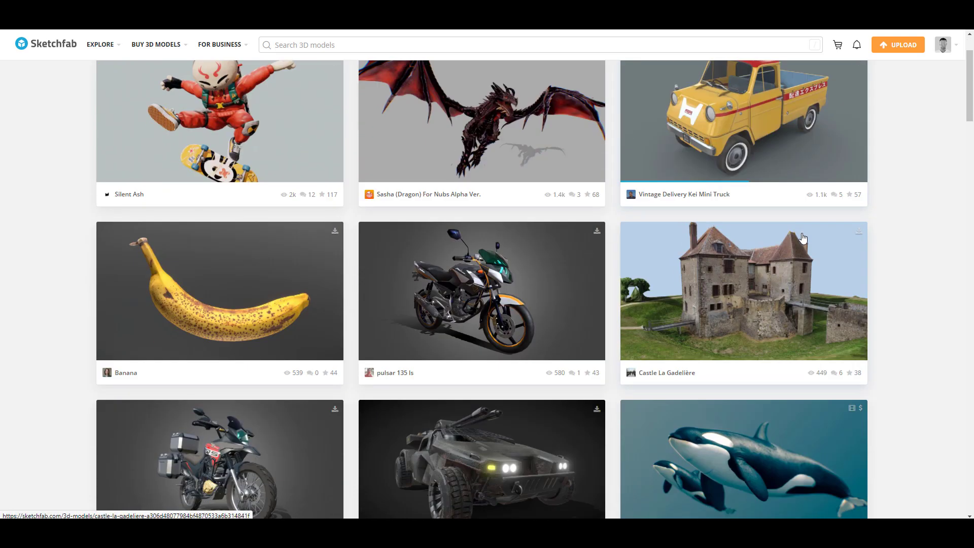
pyautogui.scroll(2, 802, 240)
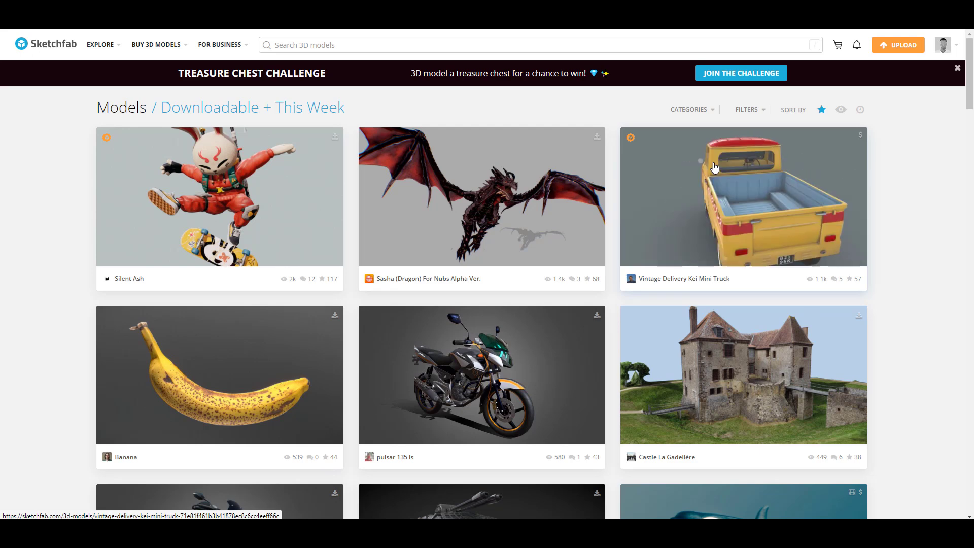
# Open the Treasure Chest Challenge post and read through its rules and prizes
pyautogui.click(722, 76)
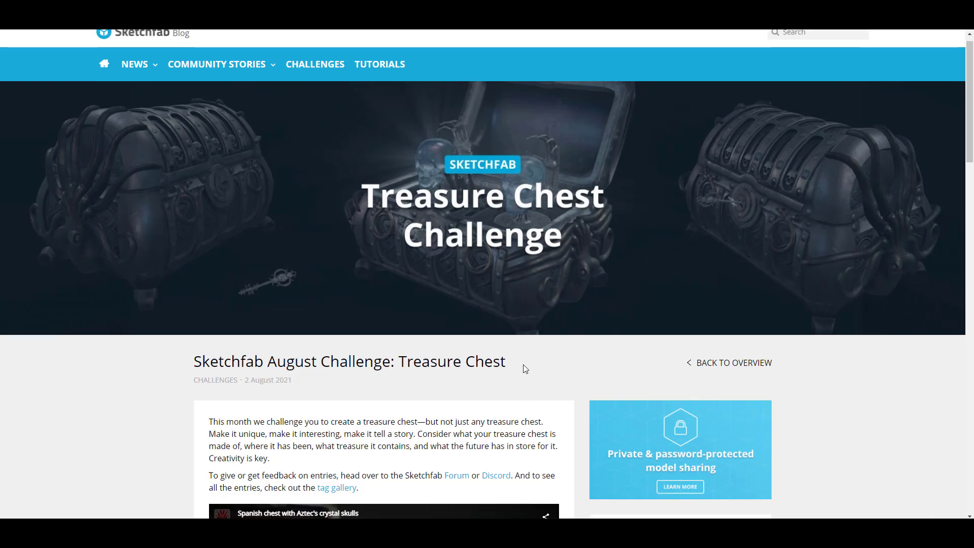
pyautogui.scroll(-10, 522, 364)
pyautogui.scroll(2, 557, 380)
pyautogui.scroll(-6, 558, 381)
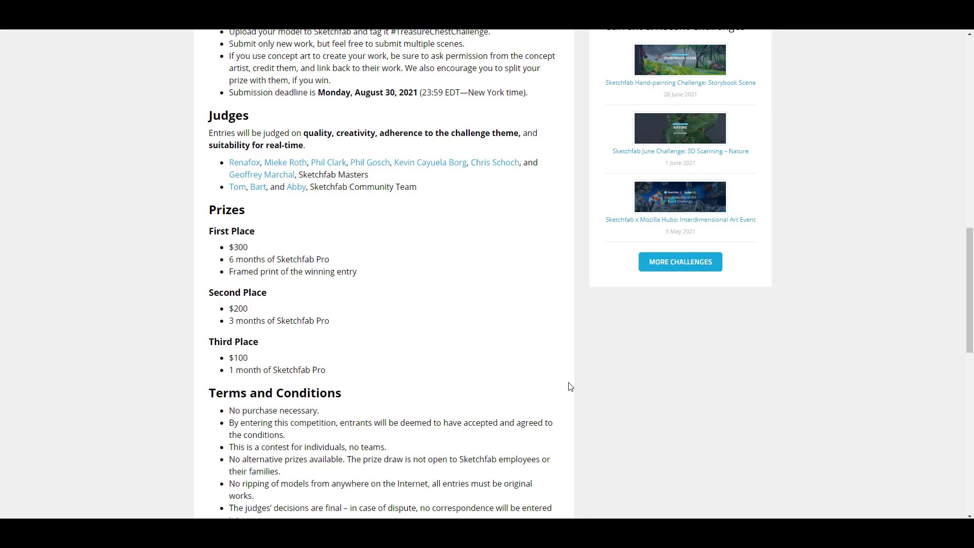
pyautogui.scroll(15, 570, 387)
# Close the challenge post, return to the downloadable models, then move to the NVIDIA Omniverse page
pyautogui.hotkey('ctrl', 'w')
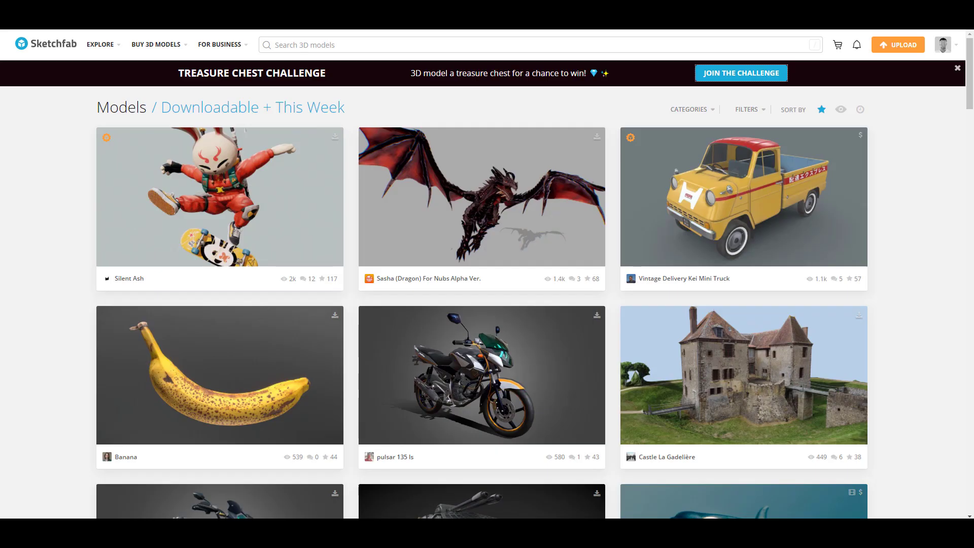
pyautogui.scroll(-10, 382, 293)
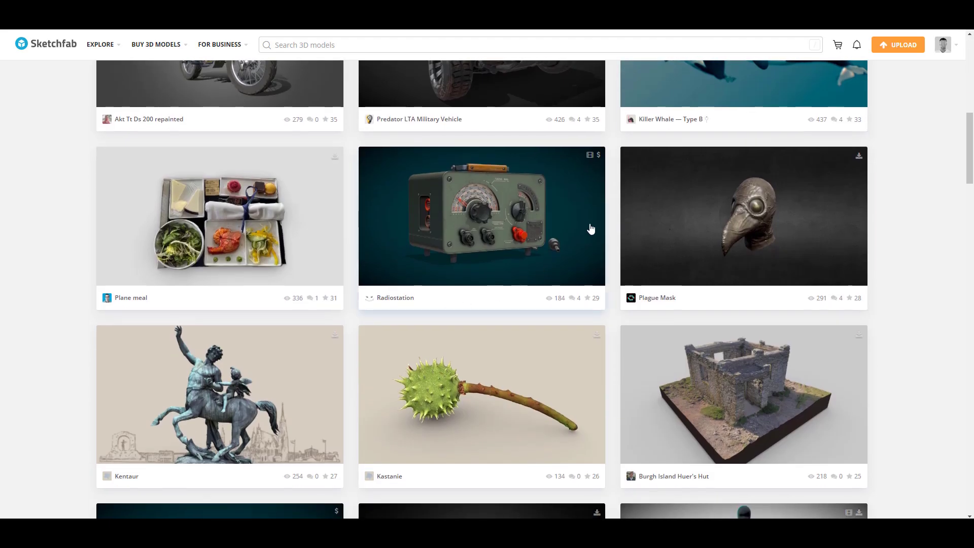
pyautogui.hotkey('ctrl', 'w')
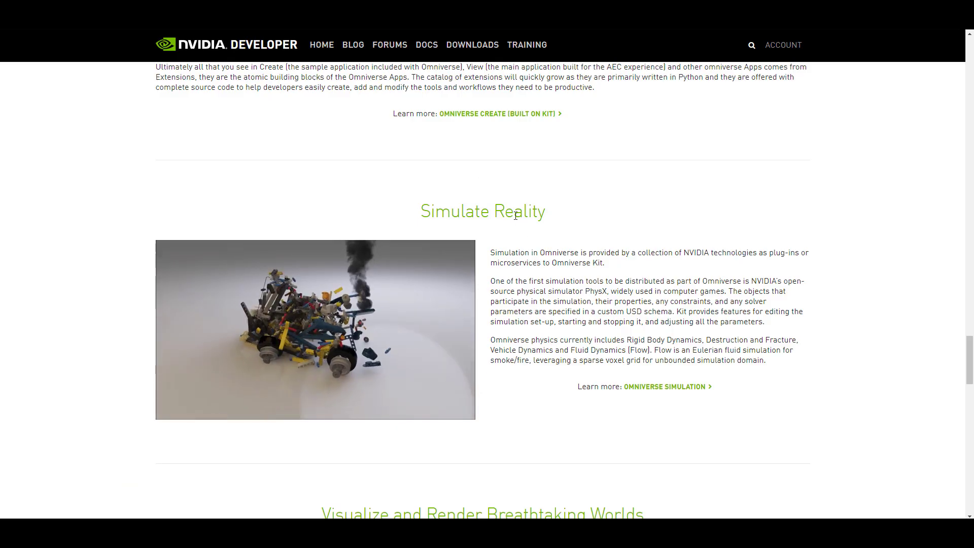
# Close the Omniverse tab and review the 'Blender USD Import and Rendering' On-Demand talk details
pyautogui.hotkey('ctrl', 'w')
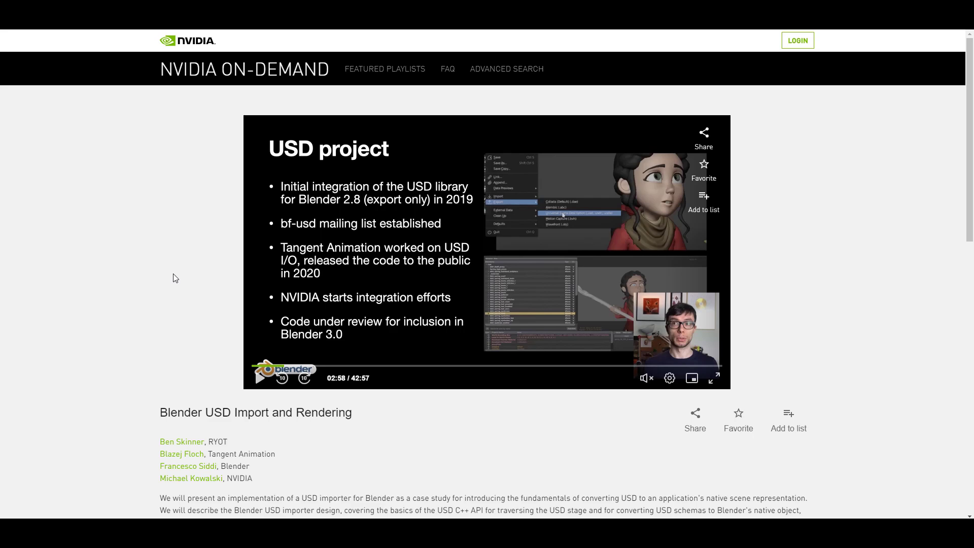
pyautogui.scroll(-8, 173, 278)
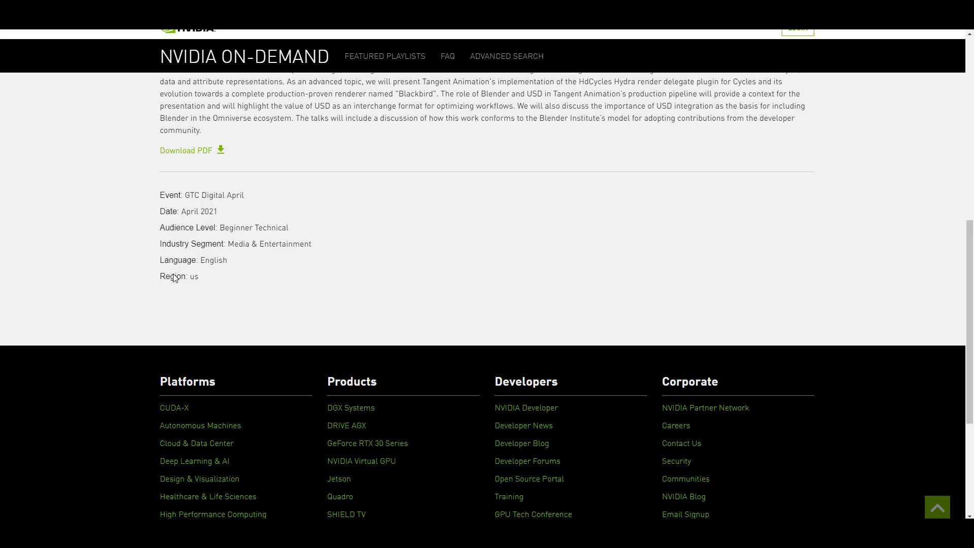
pyautogui.scroll(7, 172, 278)
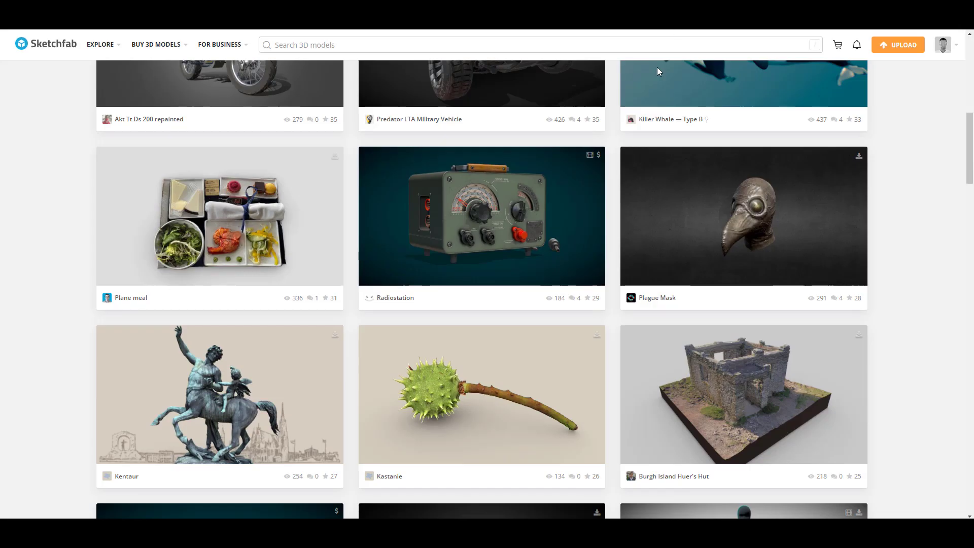
# Scroll the Sketchfab downloadable models grid to locate the Black Honey - Robotic Arm model
pyautogui.scroll(-8, 475, 283)
pyautogui.scroll(-12, 475, 283)
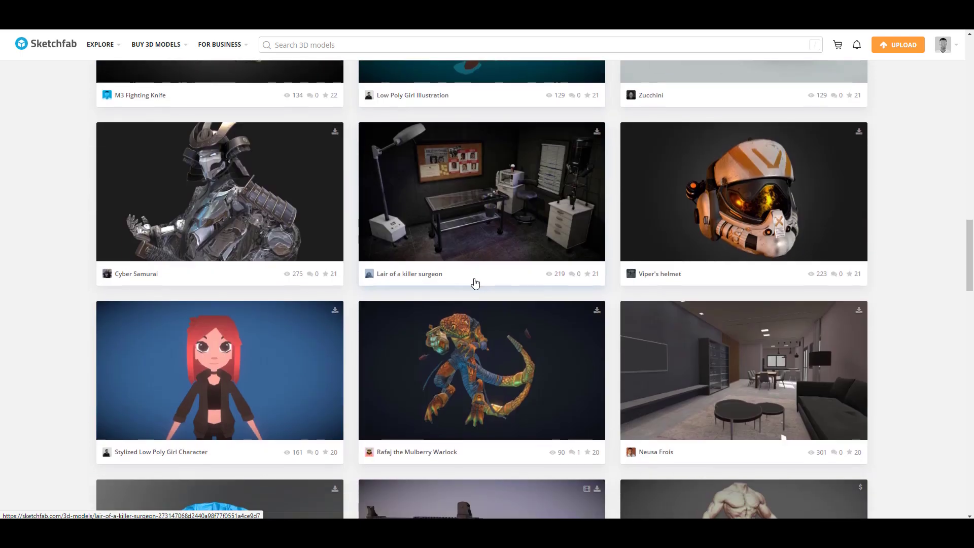
pyautogui.scroll(-11, 475, 282)
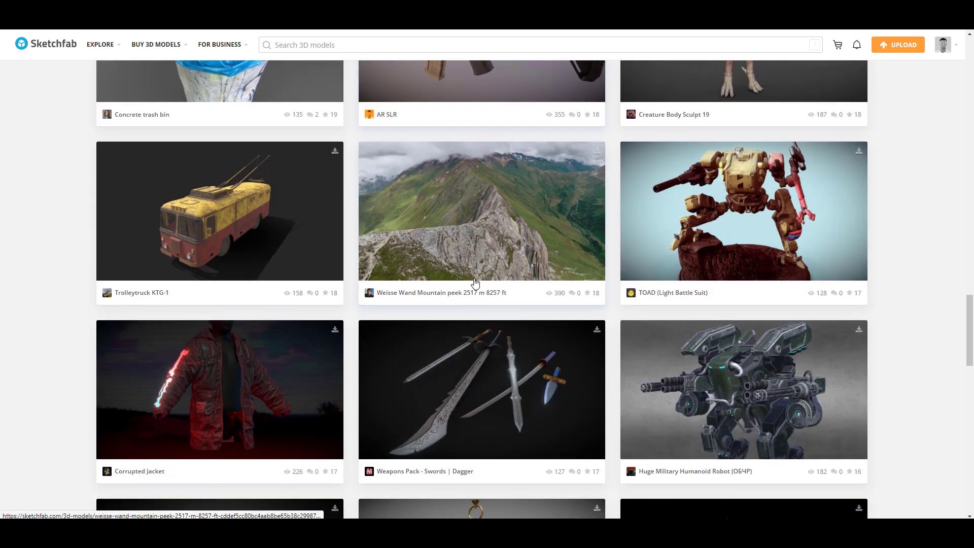
pyautogui.scroll(-9, 474, 278)
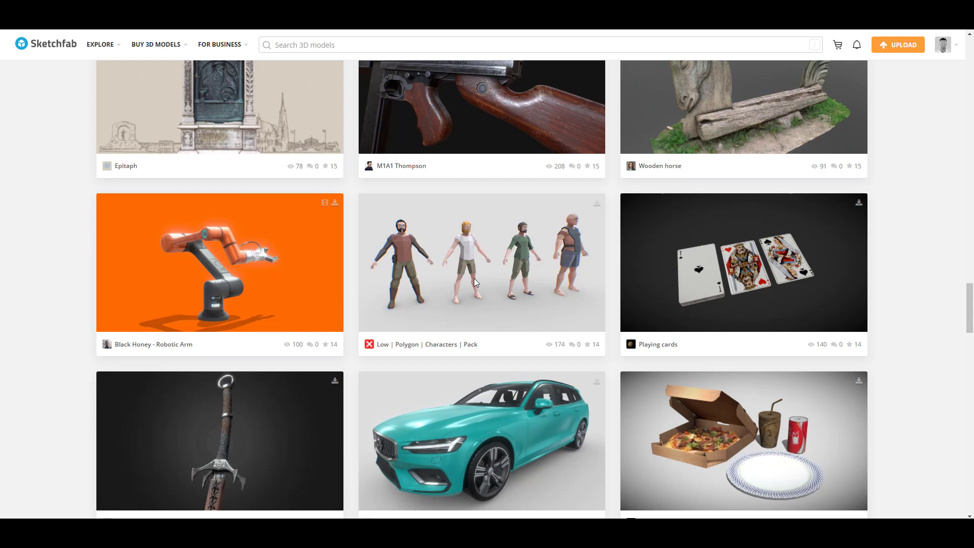
pyautogui.scroll(3, 475, 283)
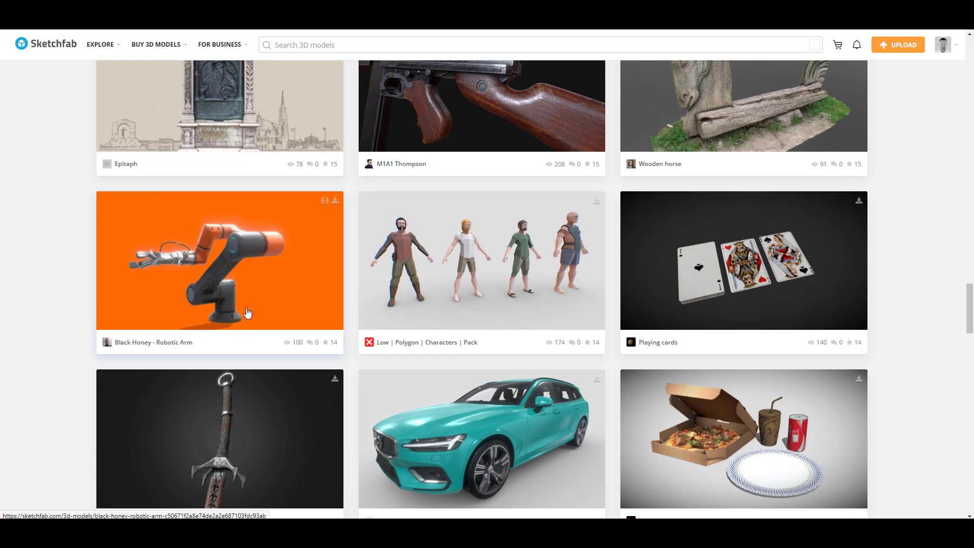
pyautogui.scroll(-20, 484, 327)
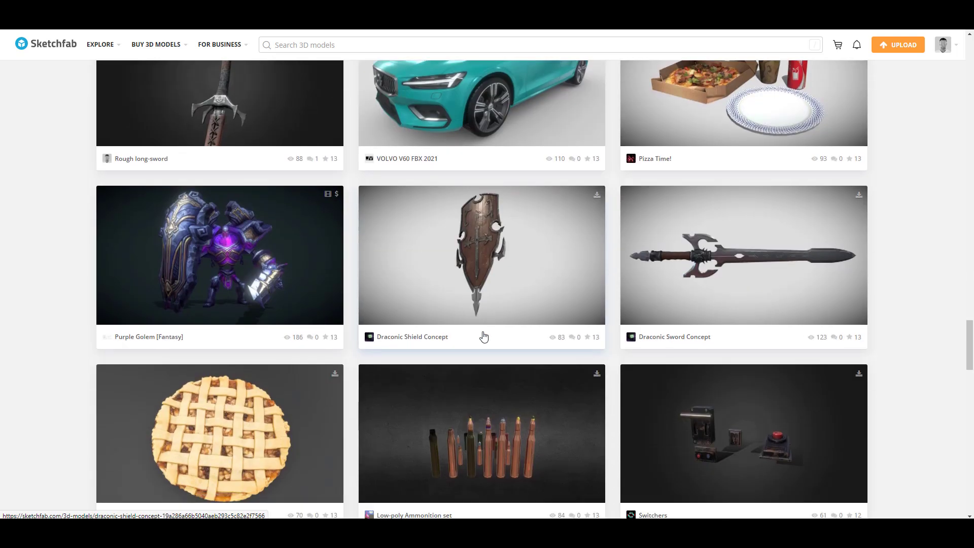